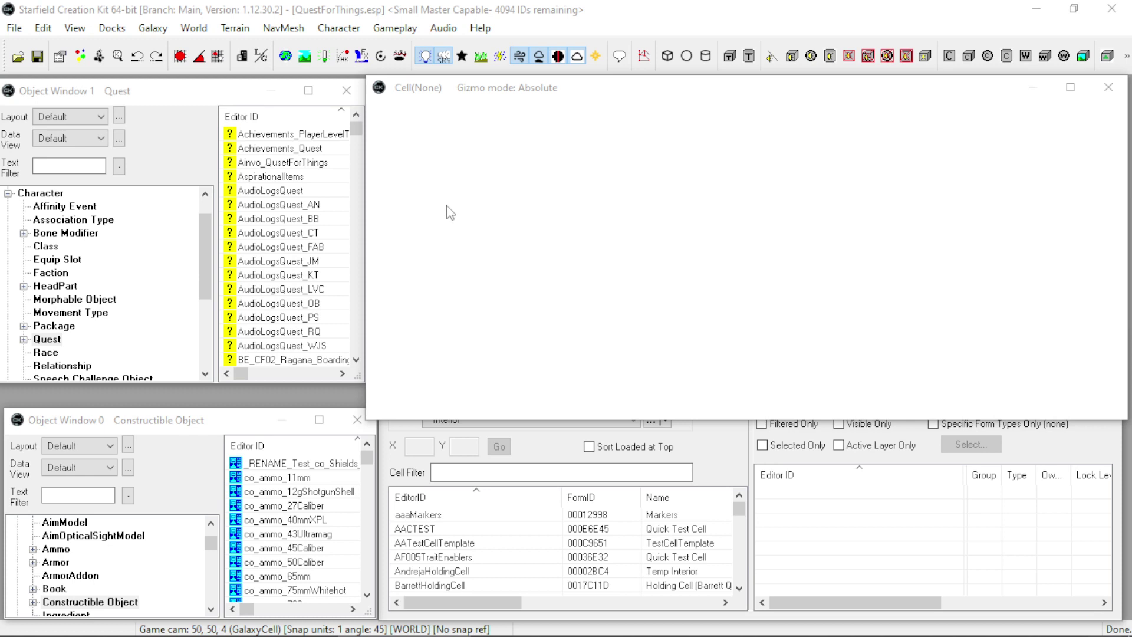
Step: Create a new blank quest from the quest list, then discard it
right_click(293, 178)
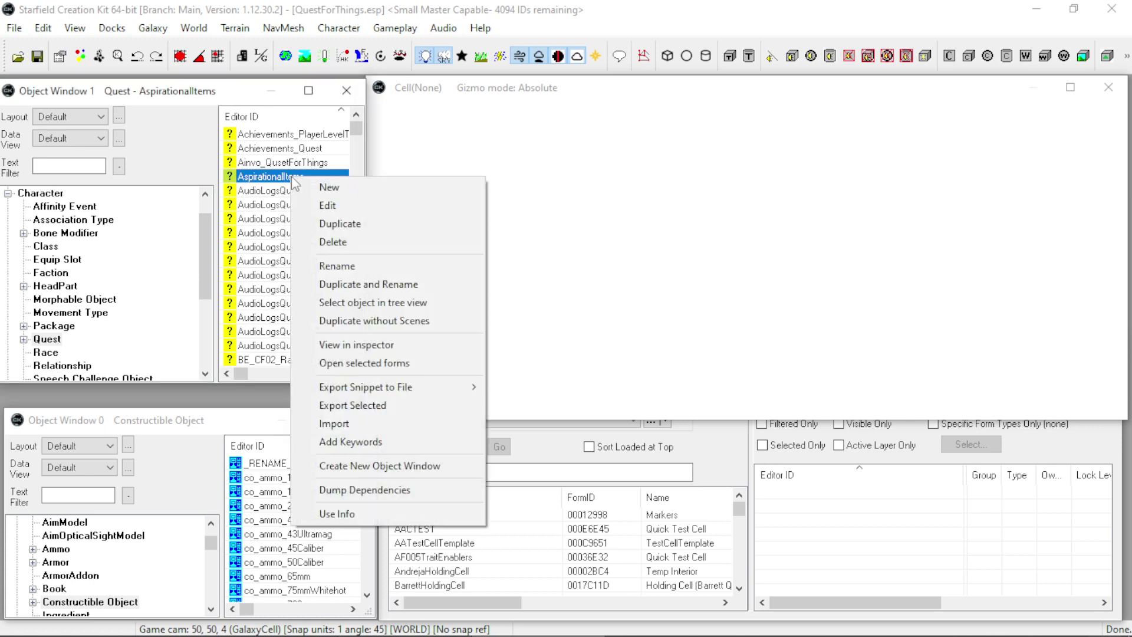
left_click(362, 187)
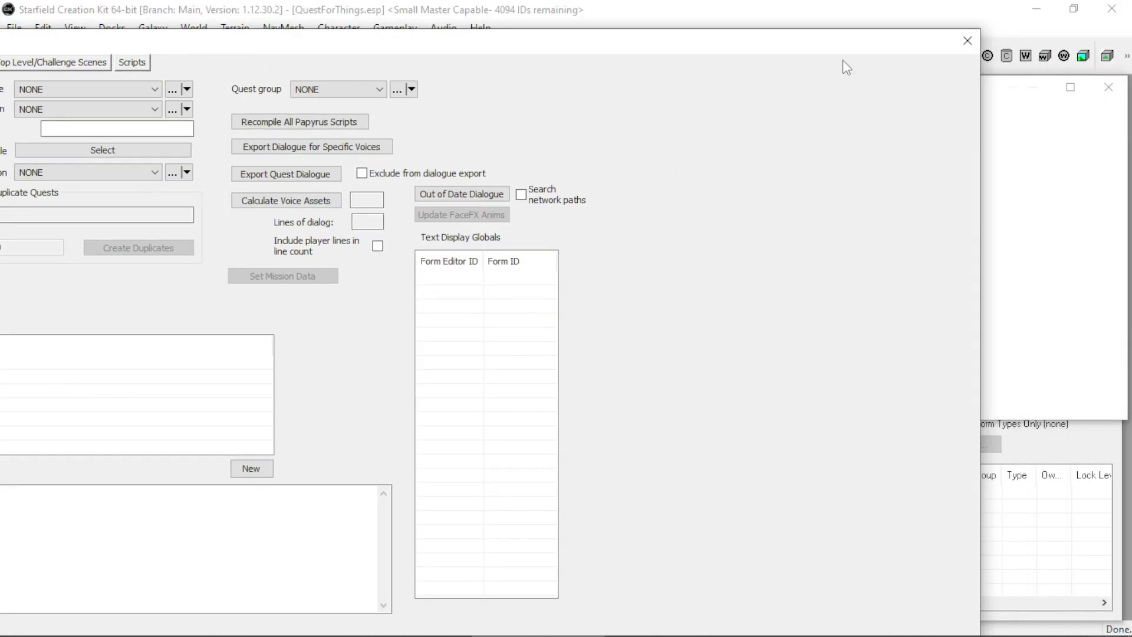
left_click(966, 39)
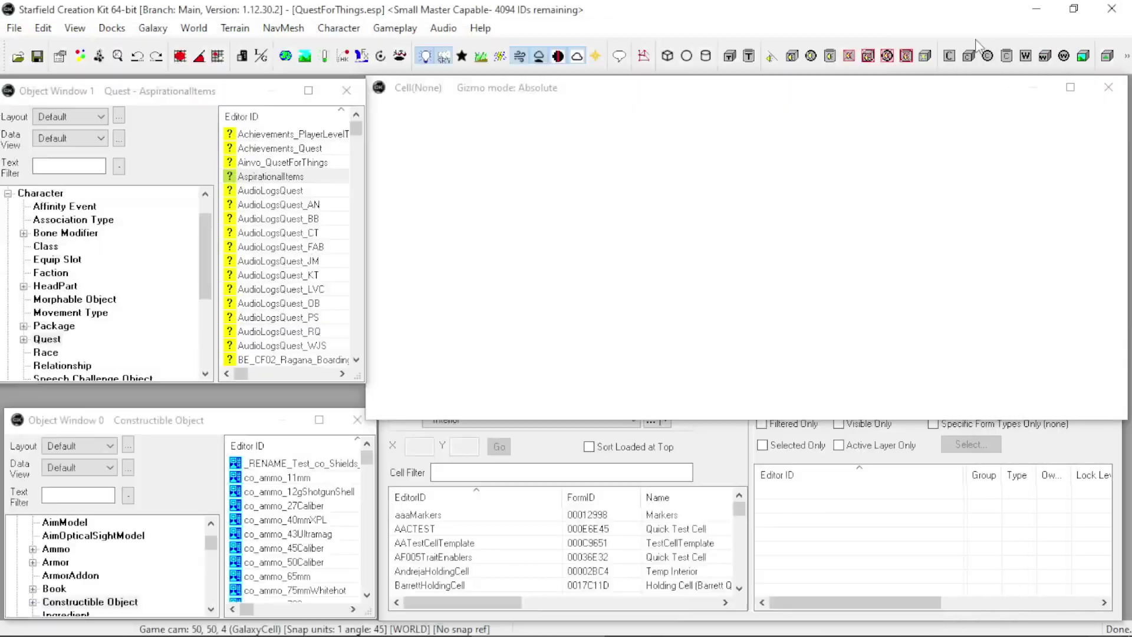
Step: Open Ainvo_QusetForThings and start a new dialogue condition, cancelling it without adding one
double_click(309, 163)
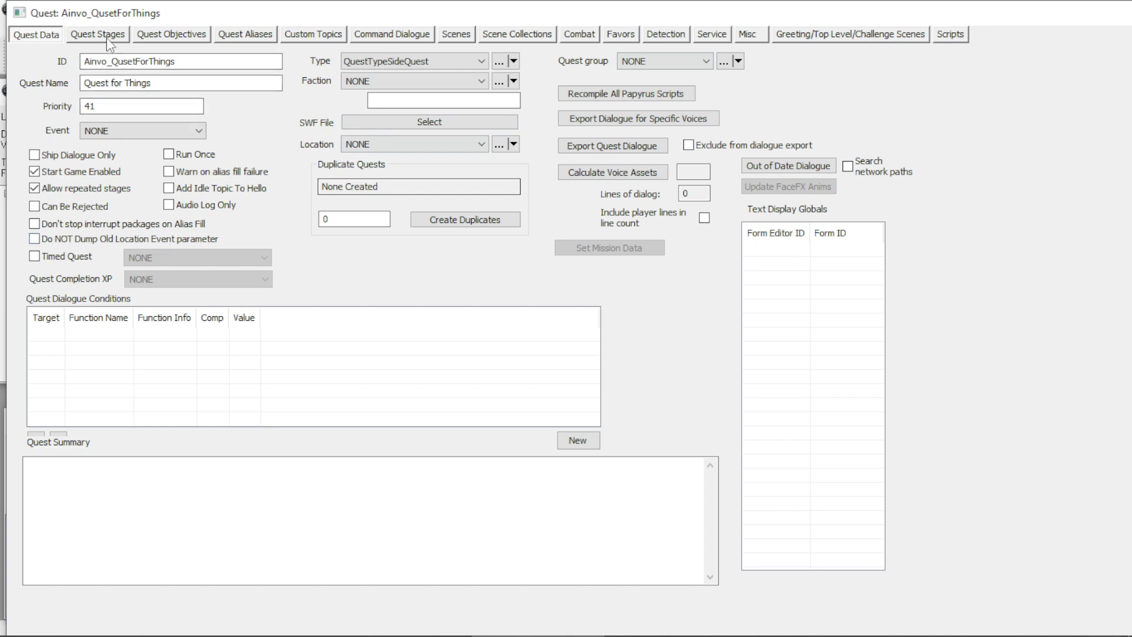
right_click(71, 364)
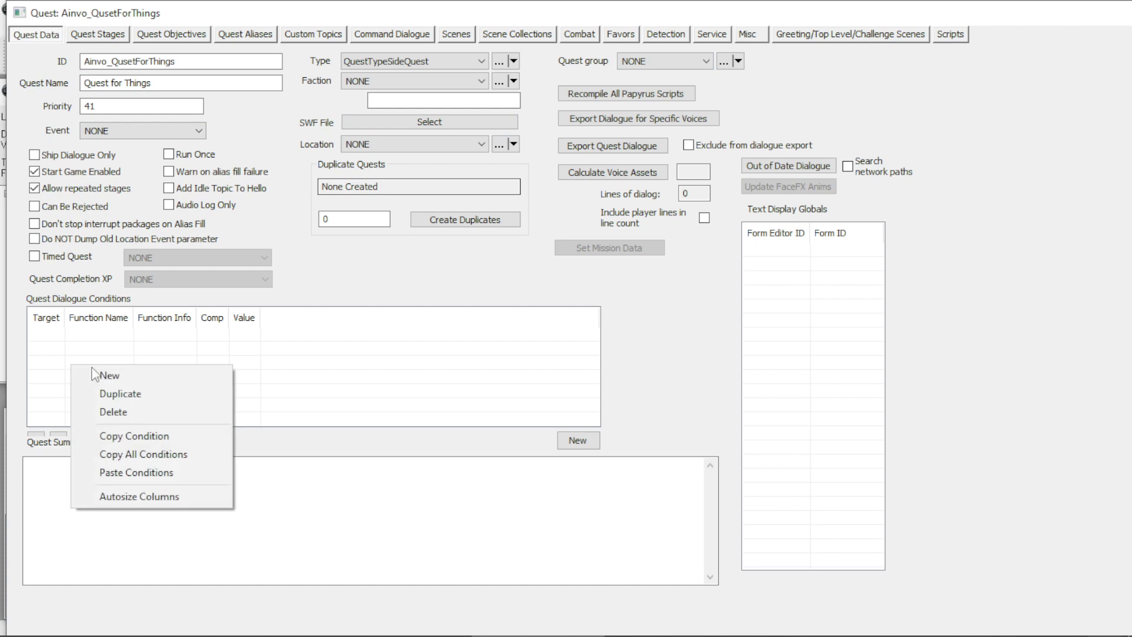
left_click(135, 381)
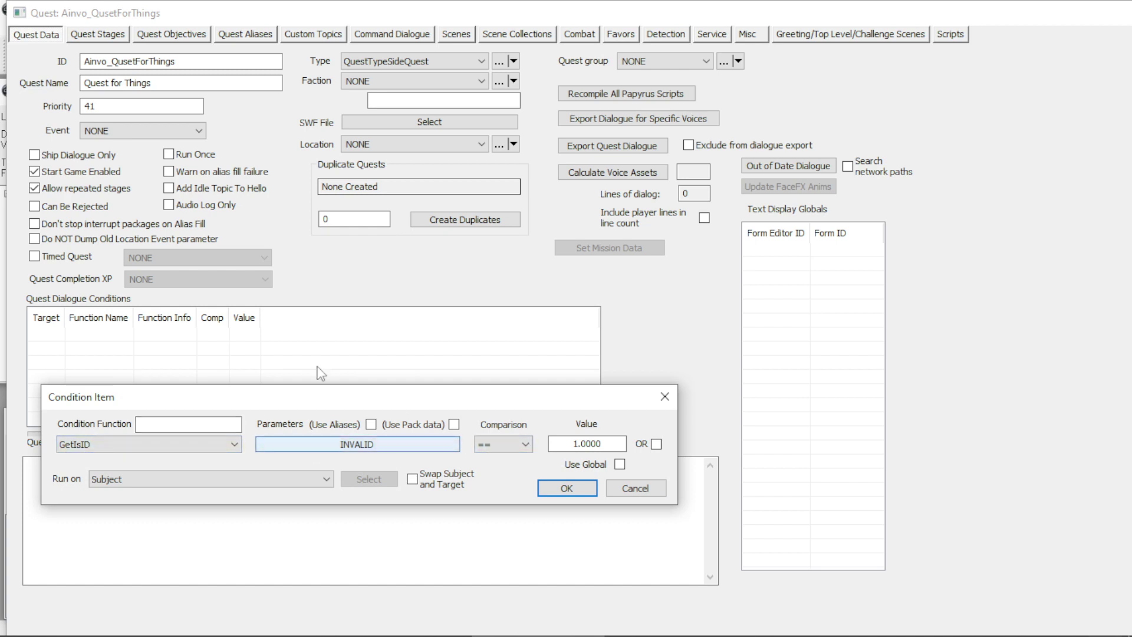
left_click(664, 396)
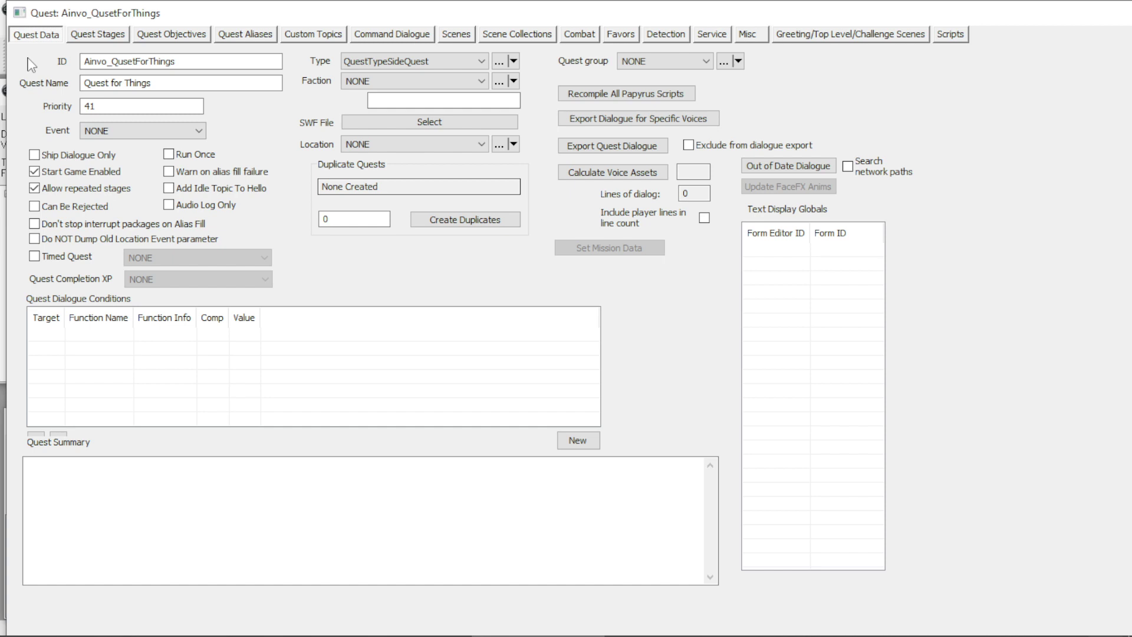
Step: On the Quest Stages tab, select stage 5's Papyrus fragment text and inspect stage 10 Go
left_click(86, 37)
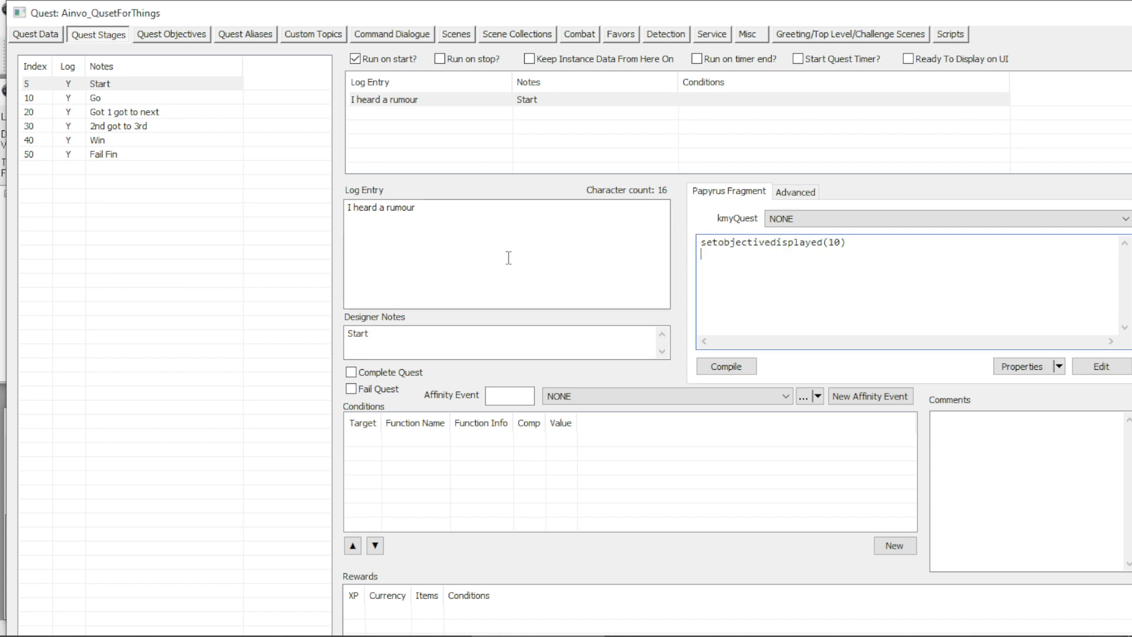
left_click_drag(870, 273, 654, 230)
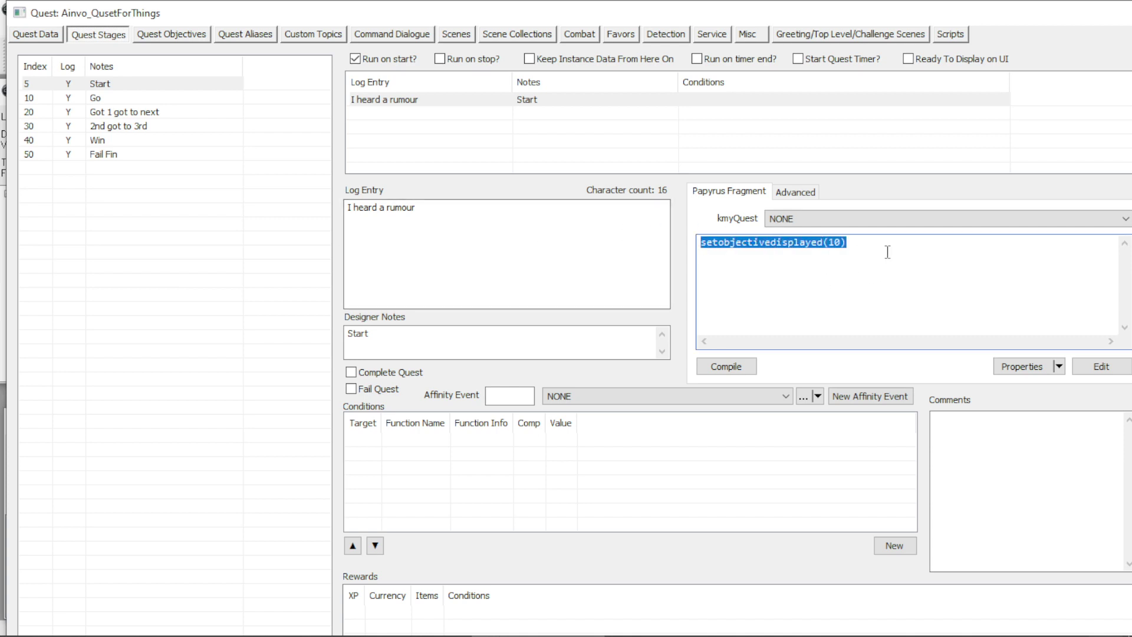
left_click(95, 102)
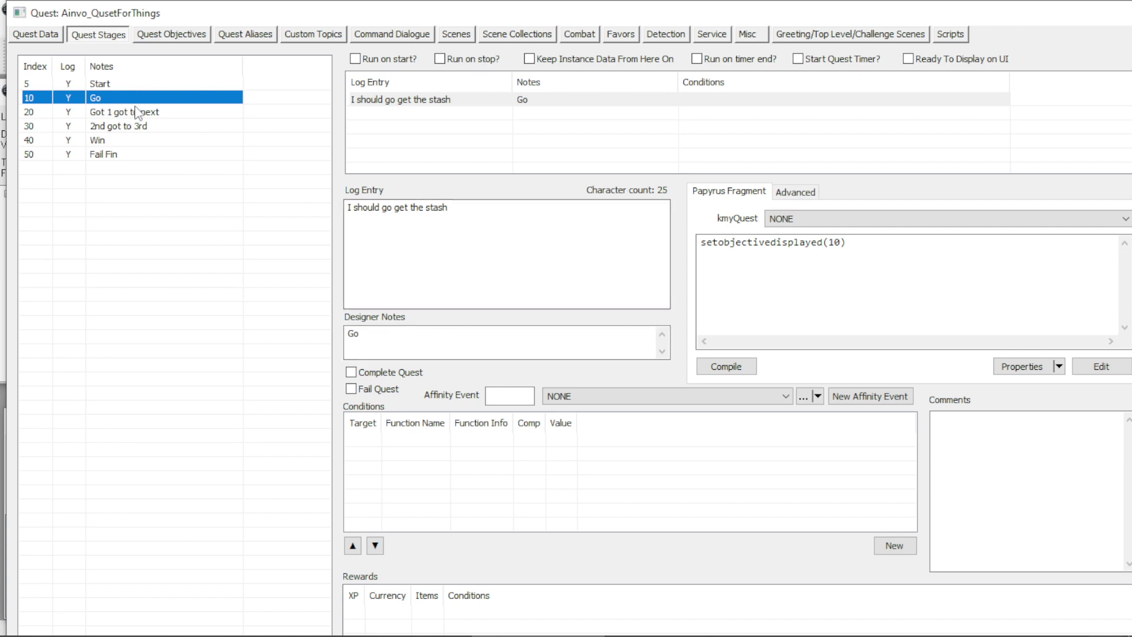
left_click(136, 112)
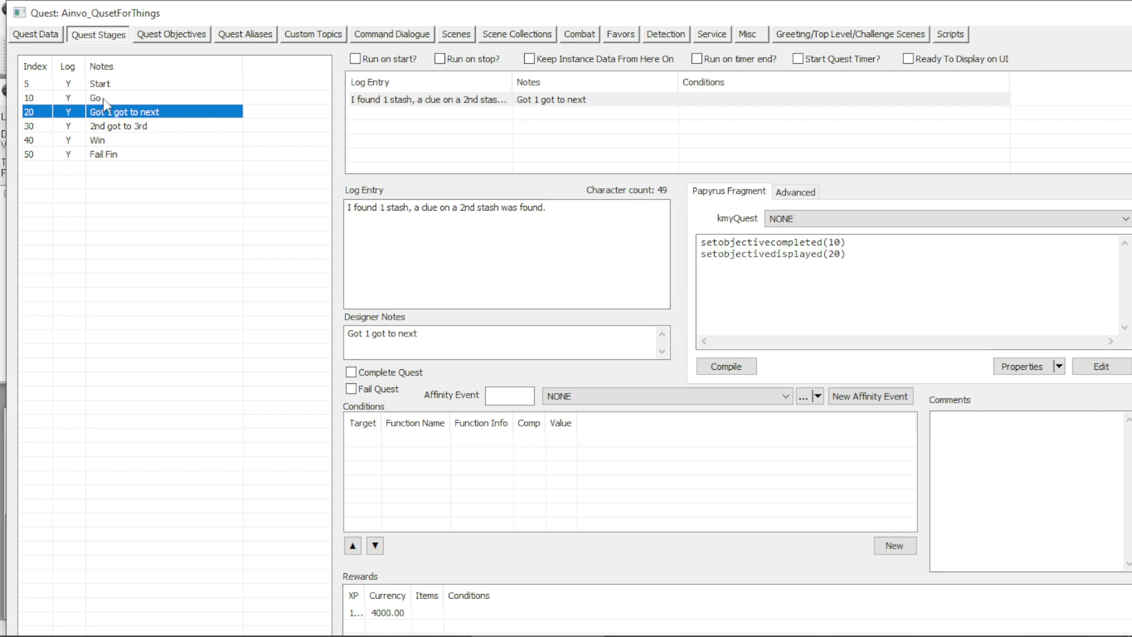
left_click(44, 126)
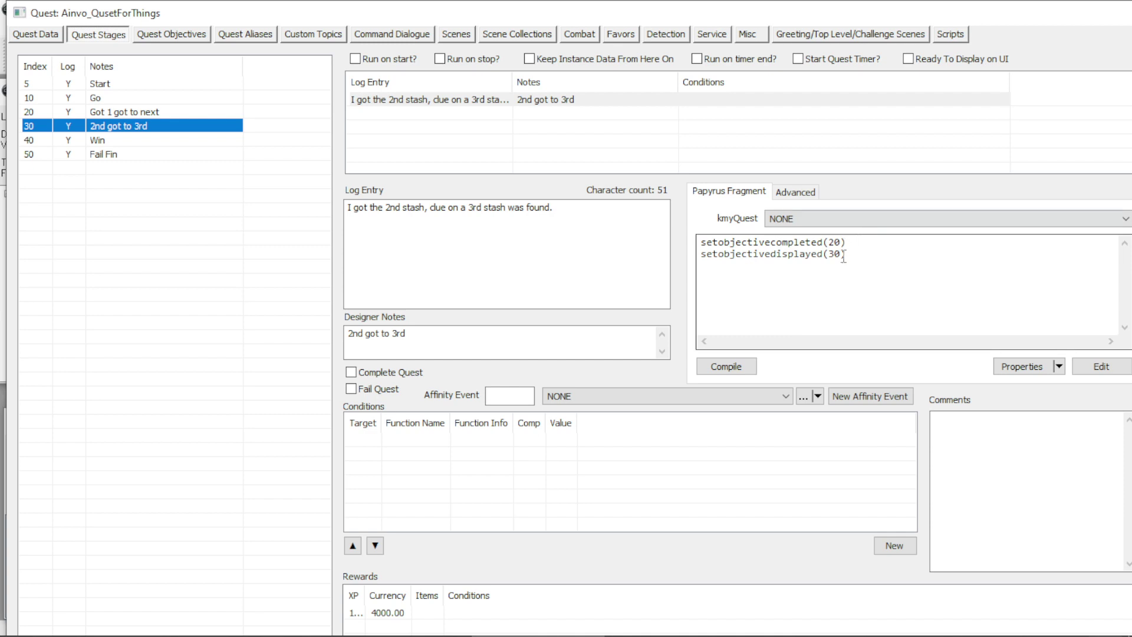
left_click(150, 141)
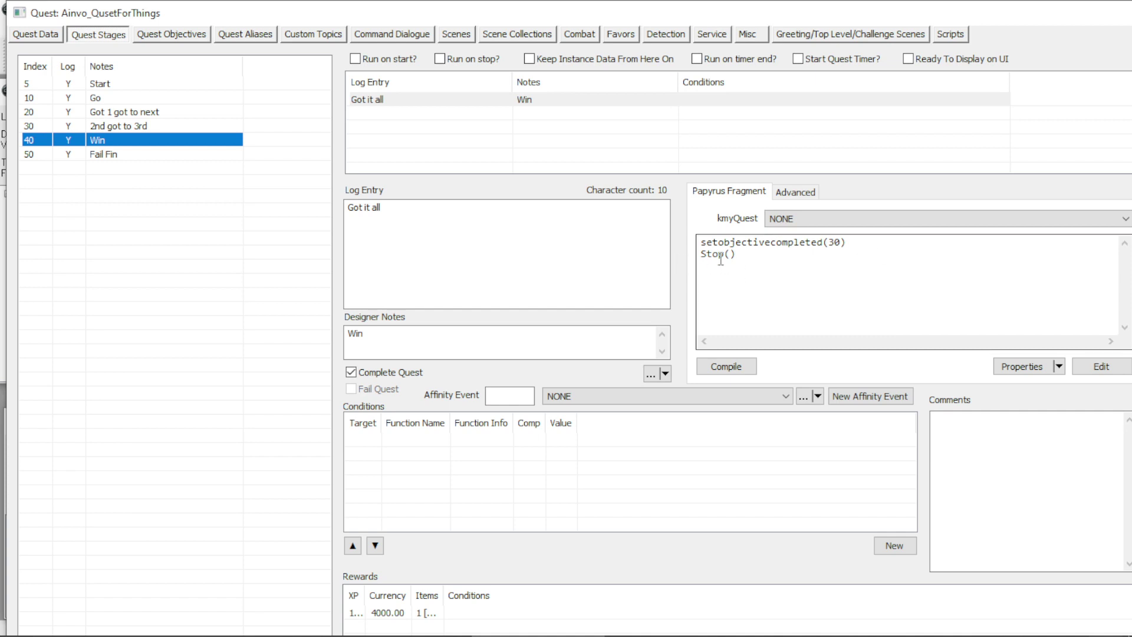
left_click(140, 156)
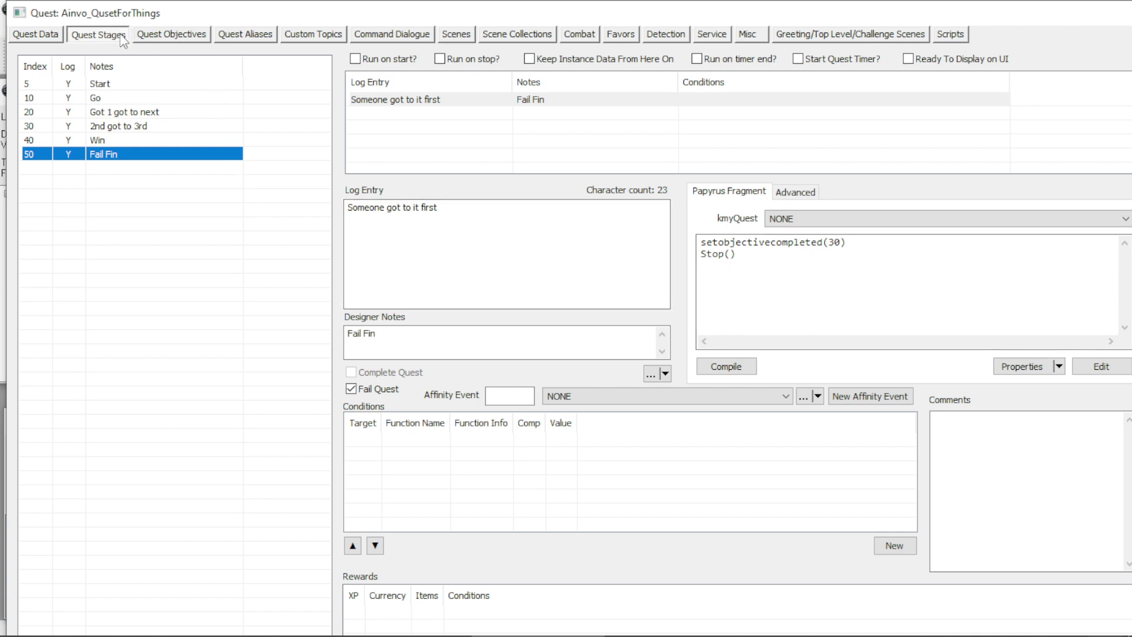
left_click(114, 85)
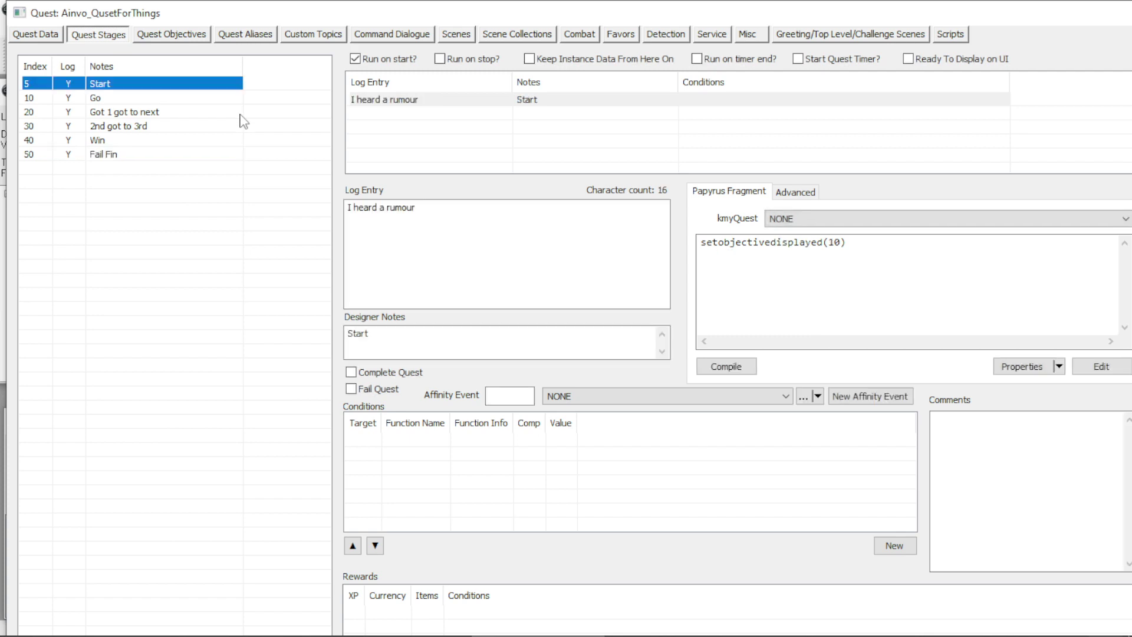
Step: Check the quest's objectives, then list its aliases LA_001 through RA_003
left_click(175, 36)
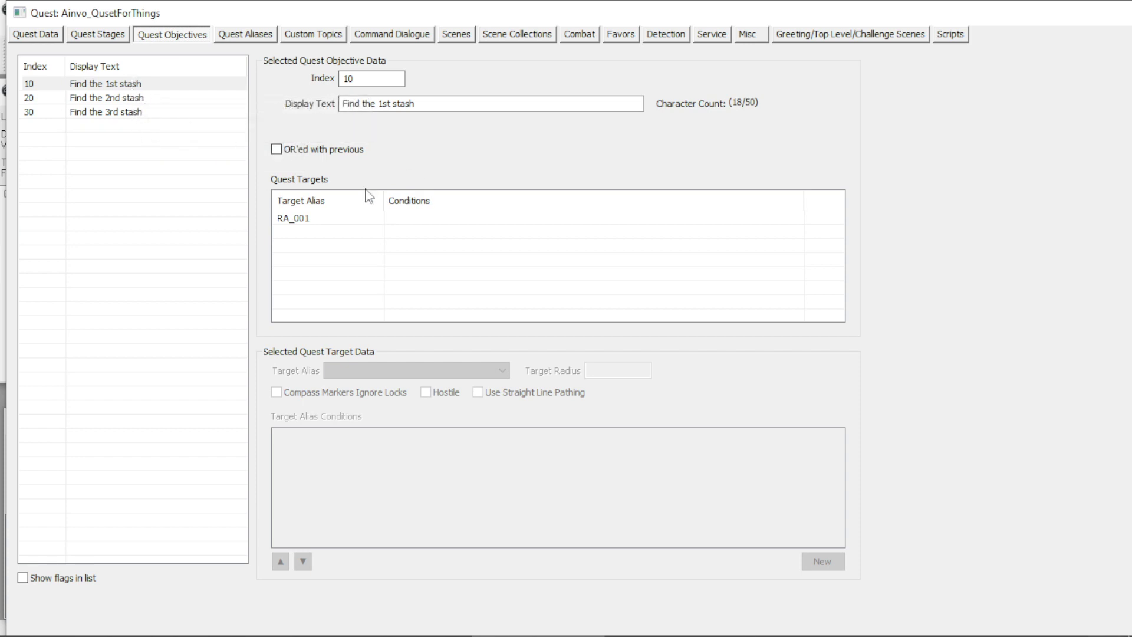
left_click(252, 34)
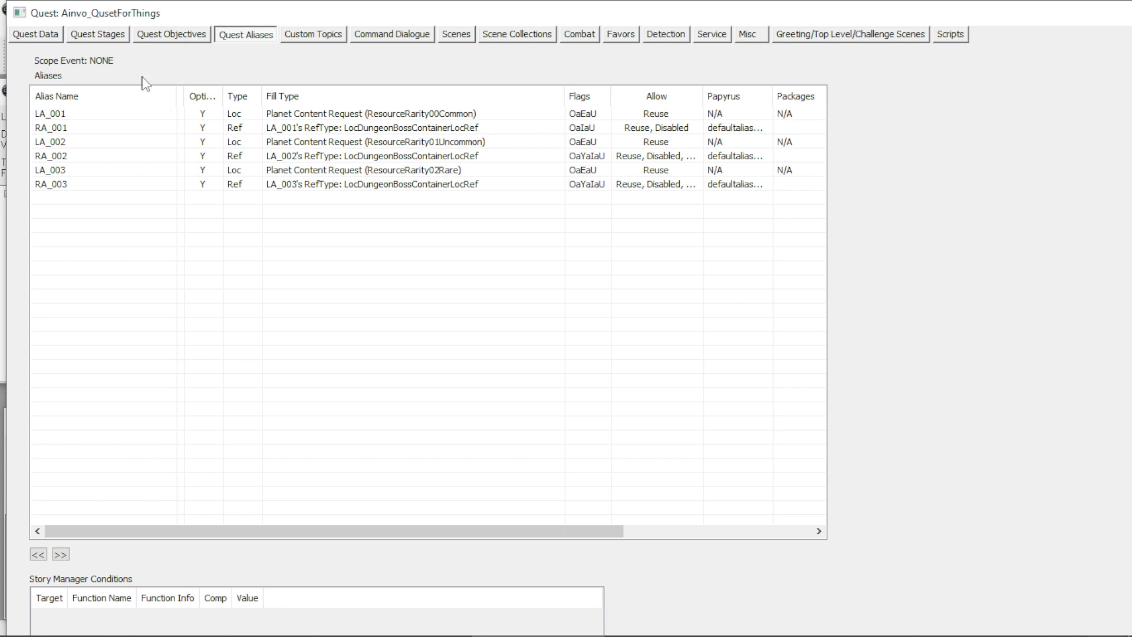
double_click(72, 115)
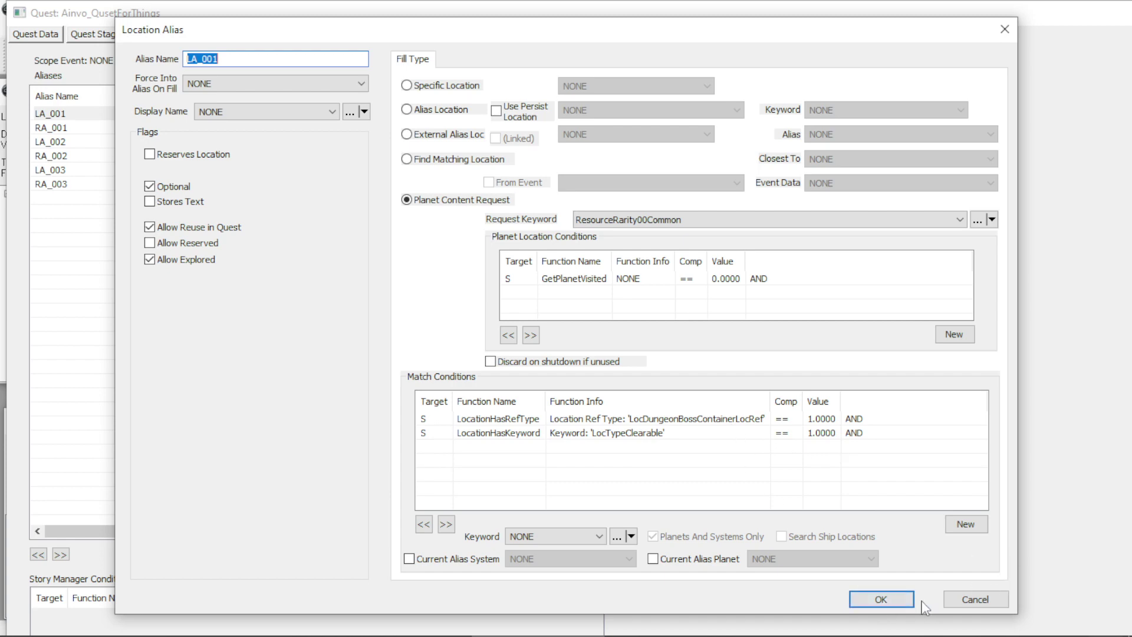
left_click(879, 599)
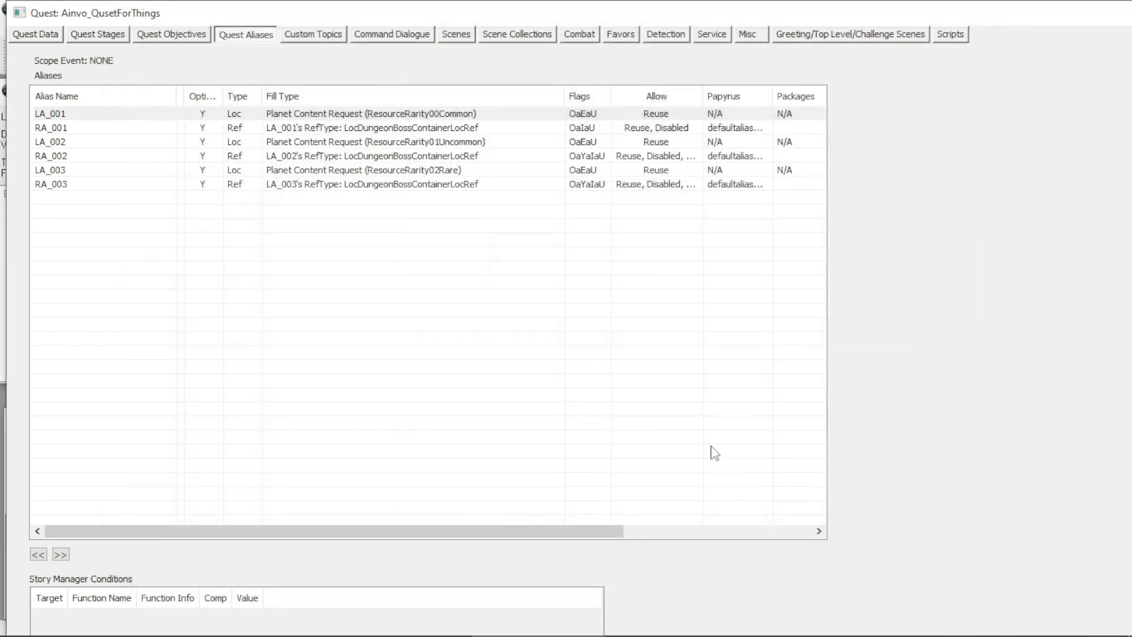
left_click(313, 127)
Step: Inspect RA_001's defaultaliasonopen script (StageToSet 20) and its fill type, then cancel the editor
double_click(314, 127)
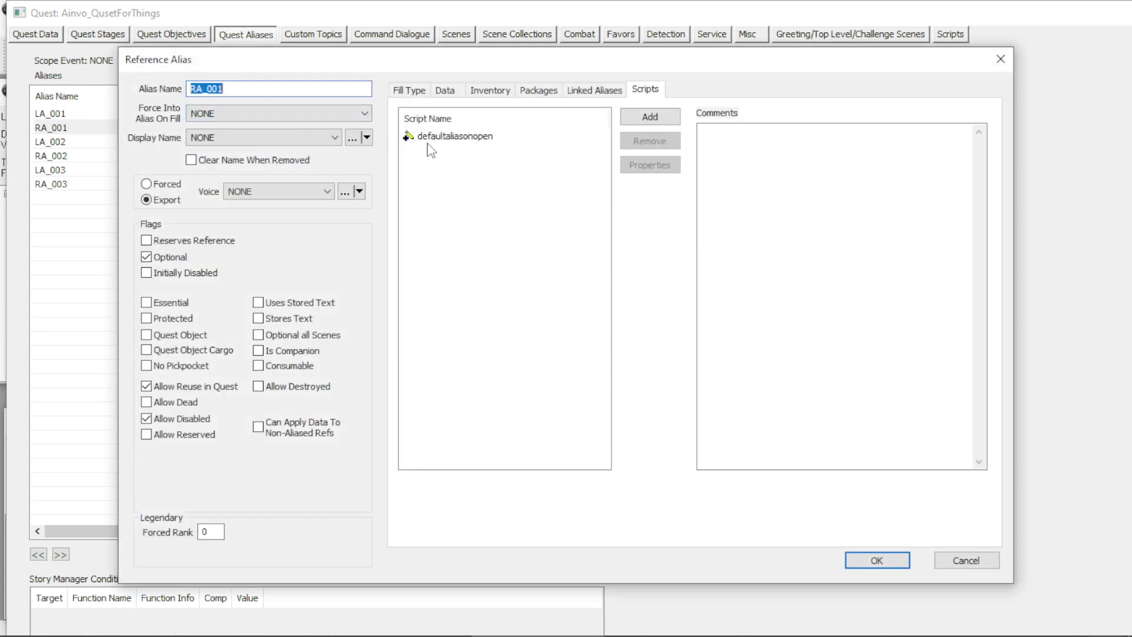
left_click(449, 140)
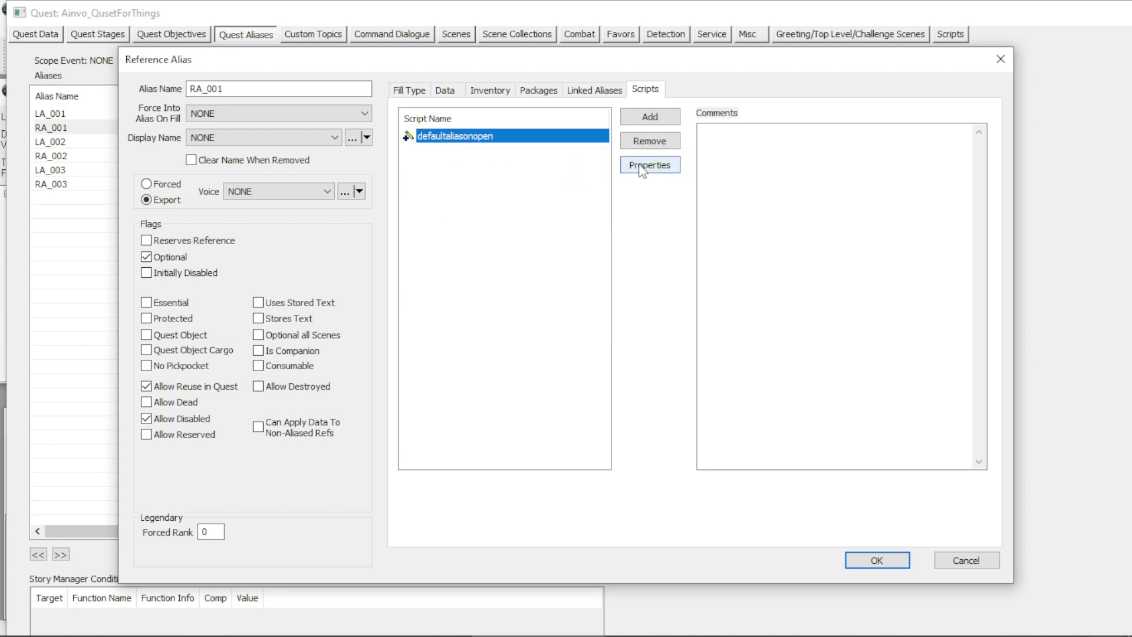
left_click(650, 165)
left_click(439, 217)
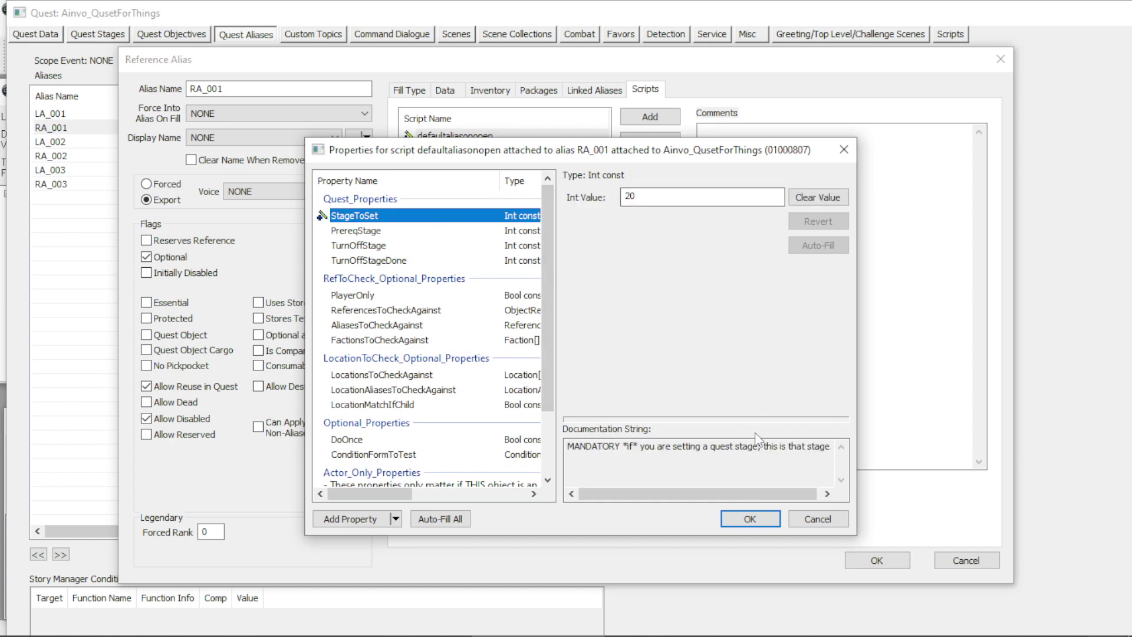
left_click(833, 523)
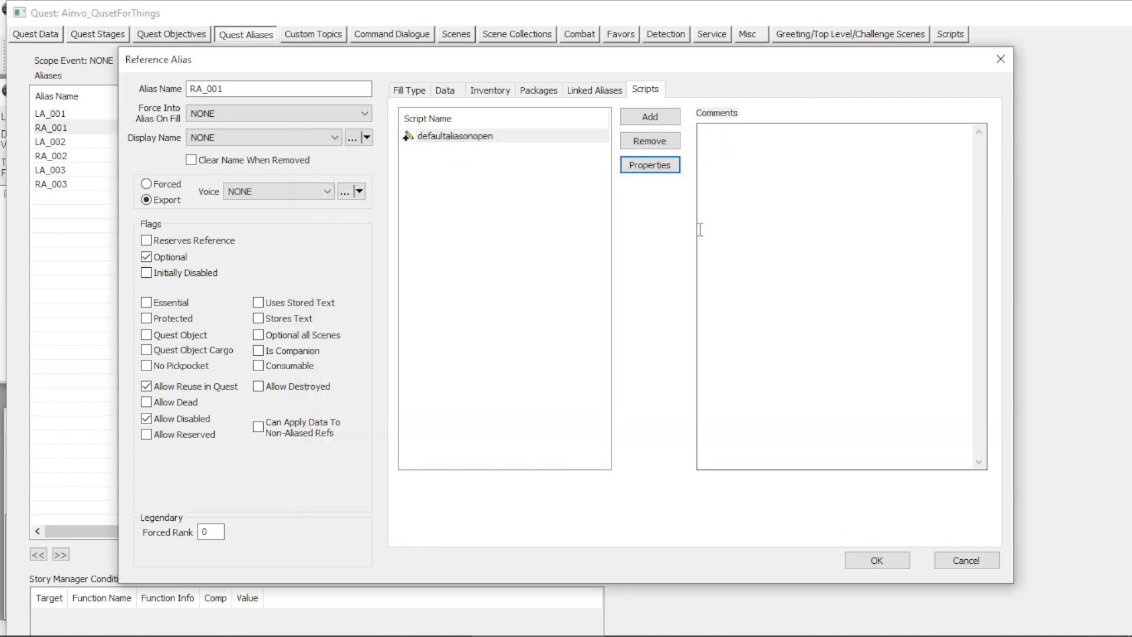
left_click(415, 92)
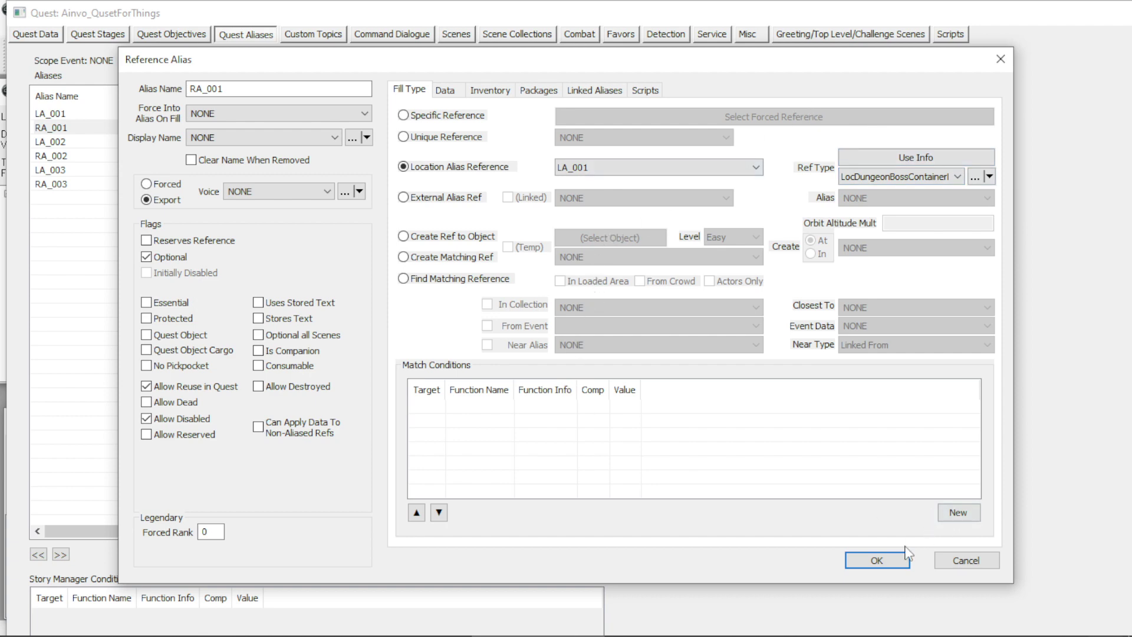
left_click(964, 559)
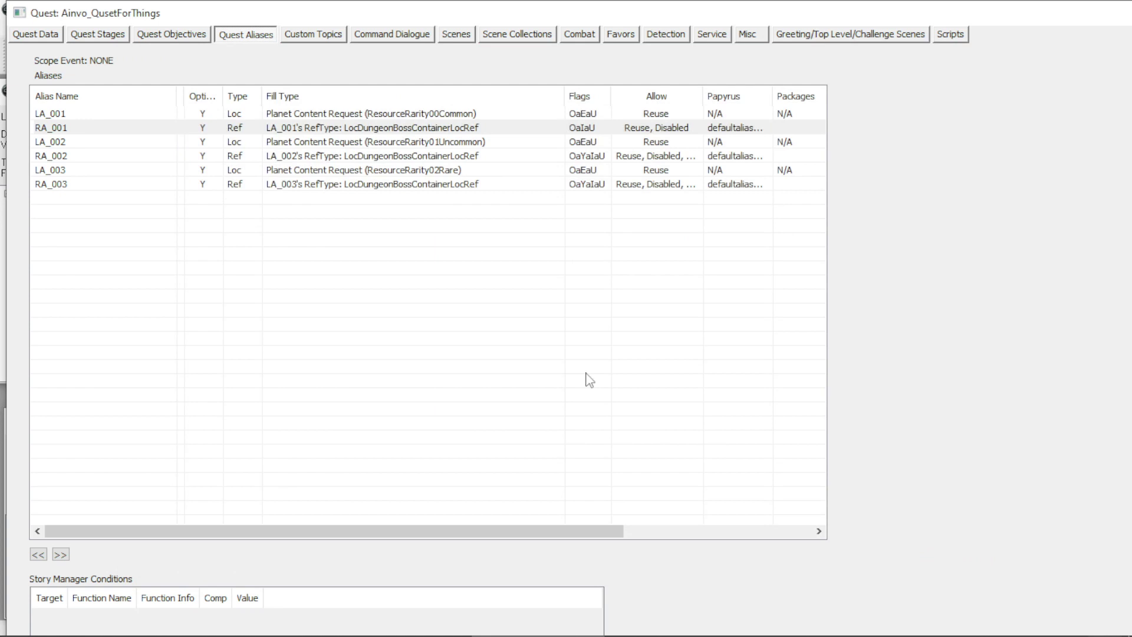
left_click(69, 143)
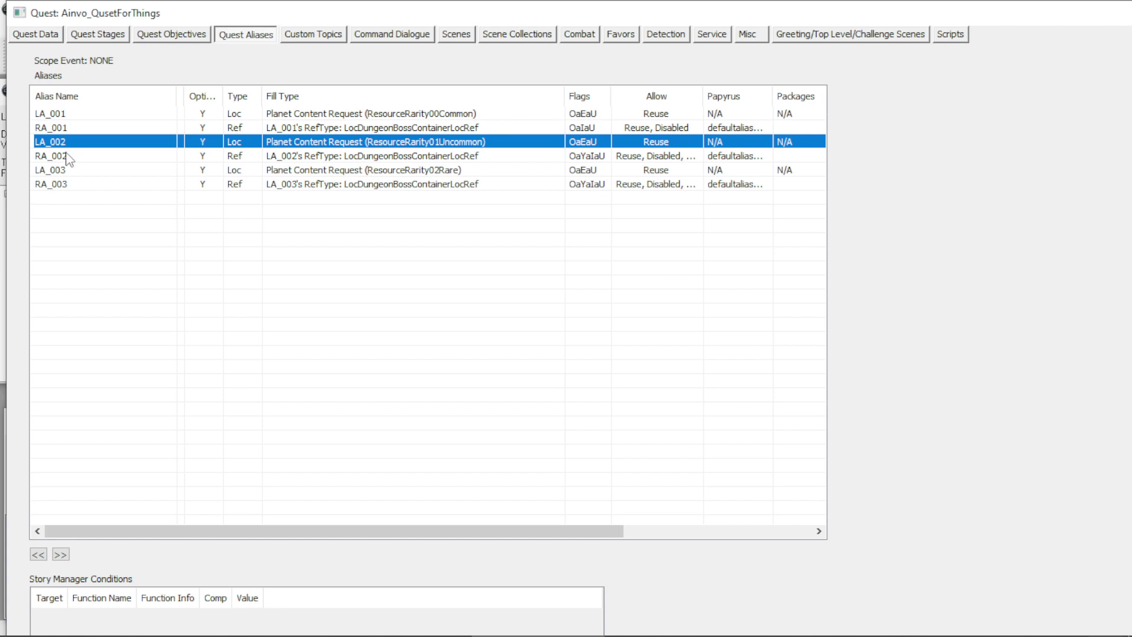
left_click(67, 156)
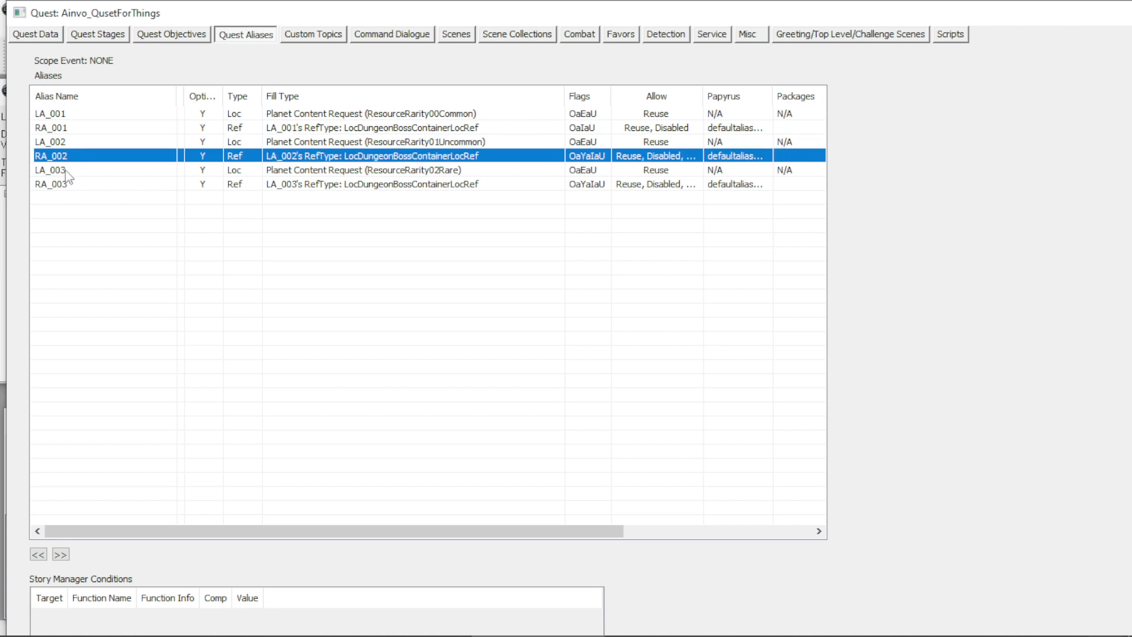
left_click(67, 171)
left_click(71, 185)
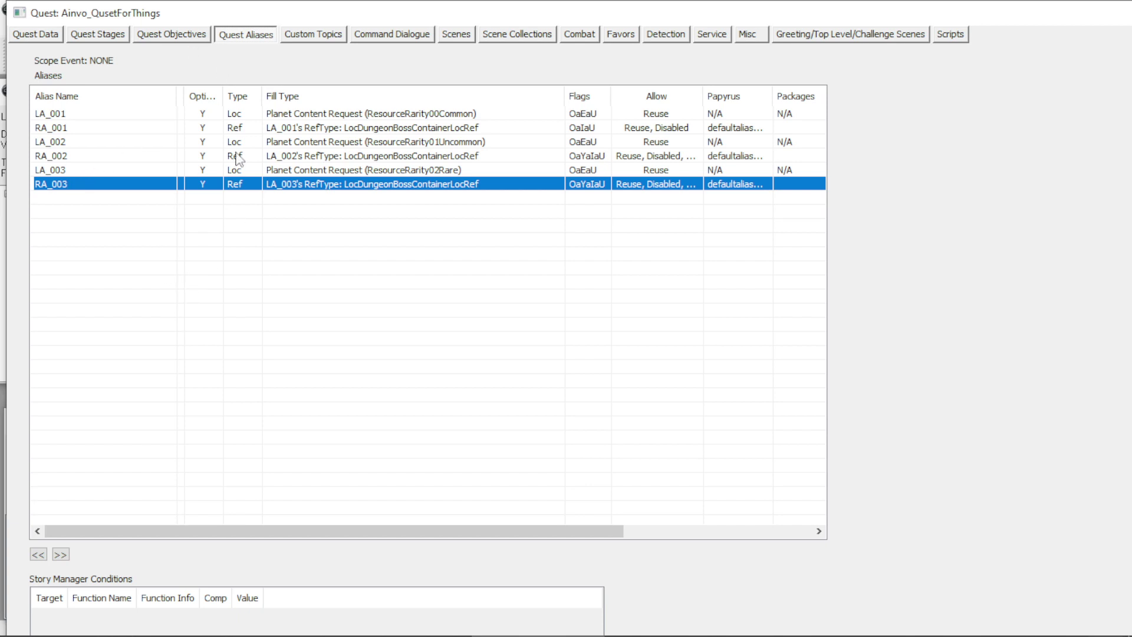
left_click(317, 36)
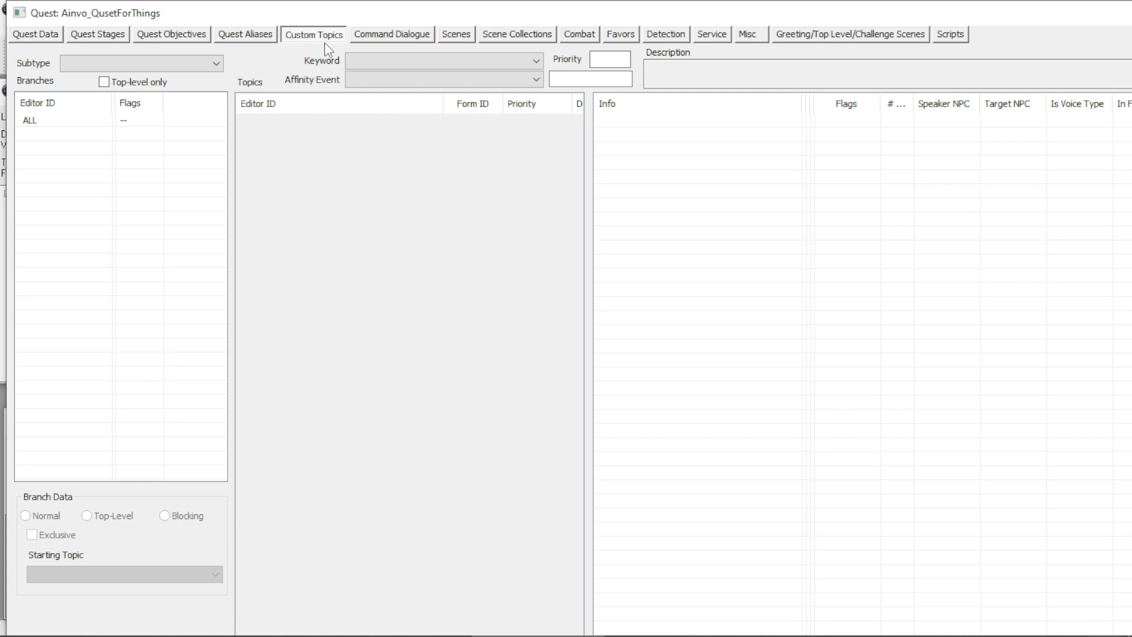
left_click(404, 35)
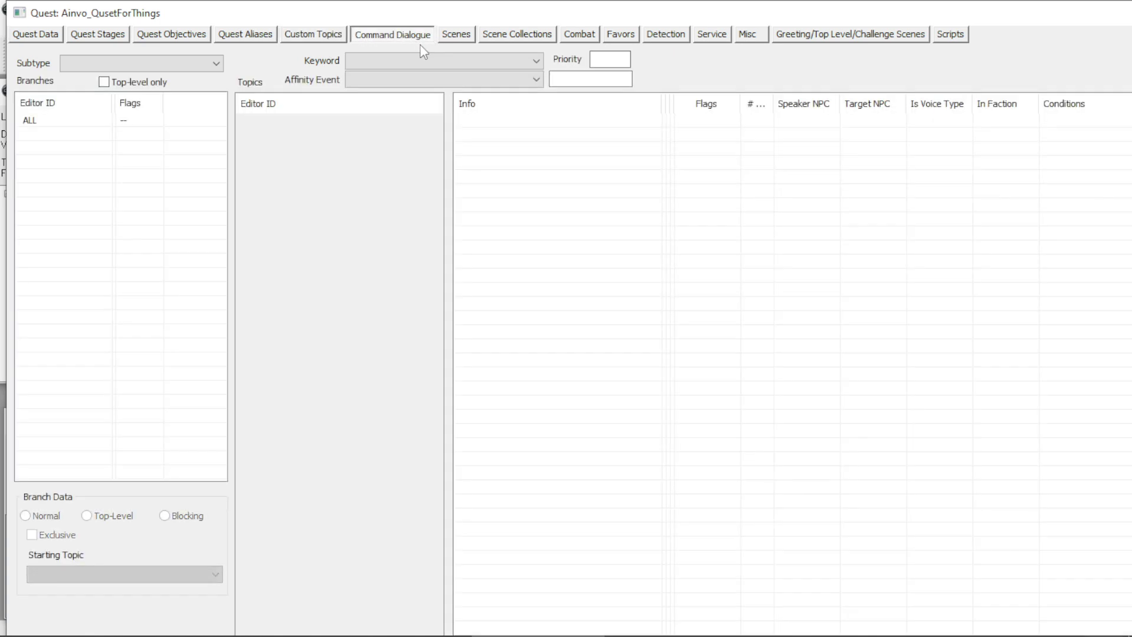
left_click(456, 36)
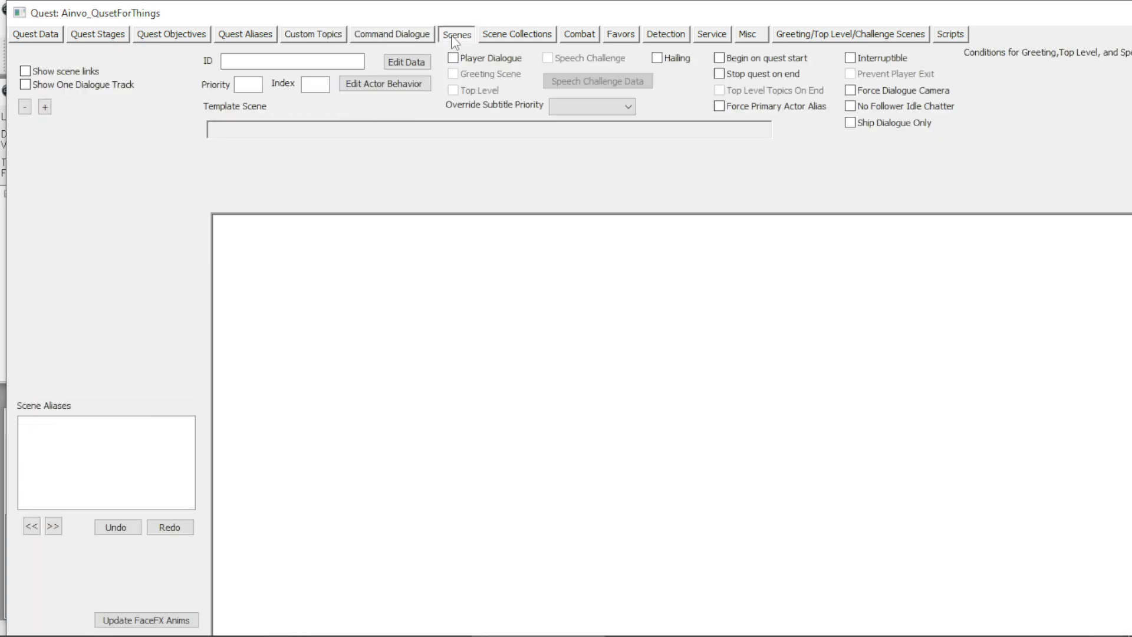
left_click(505, 38)
left_click(577, 38)
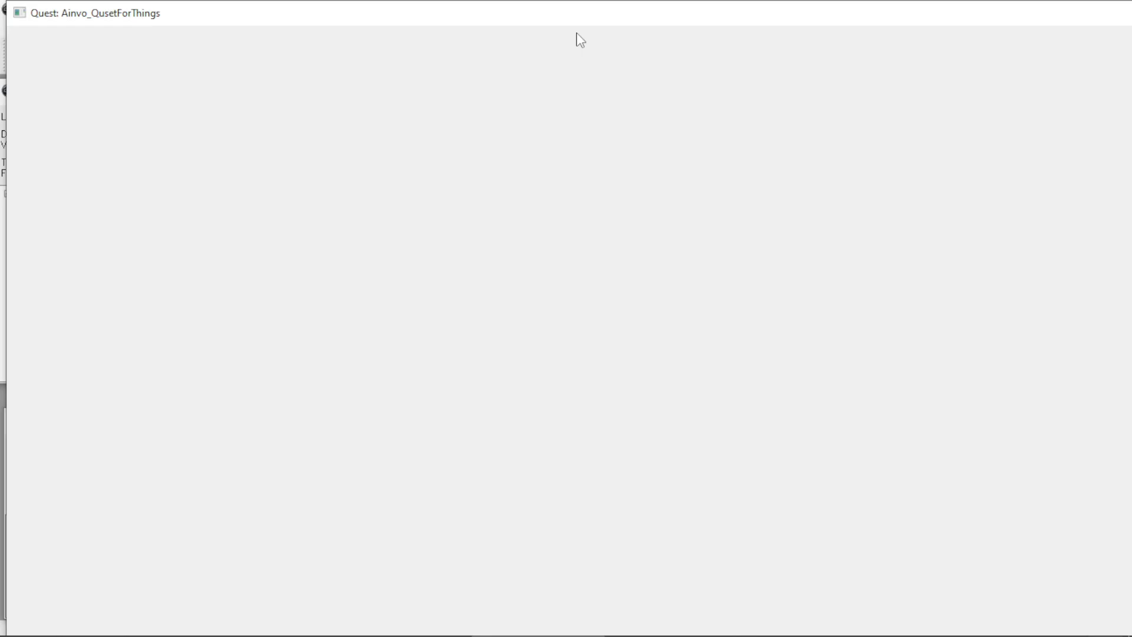
left_click(609, 38)
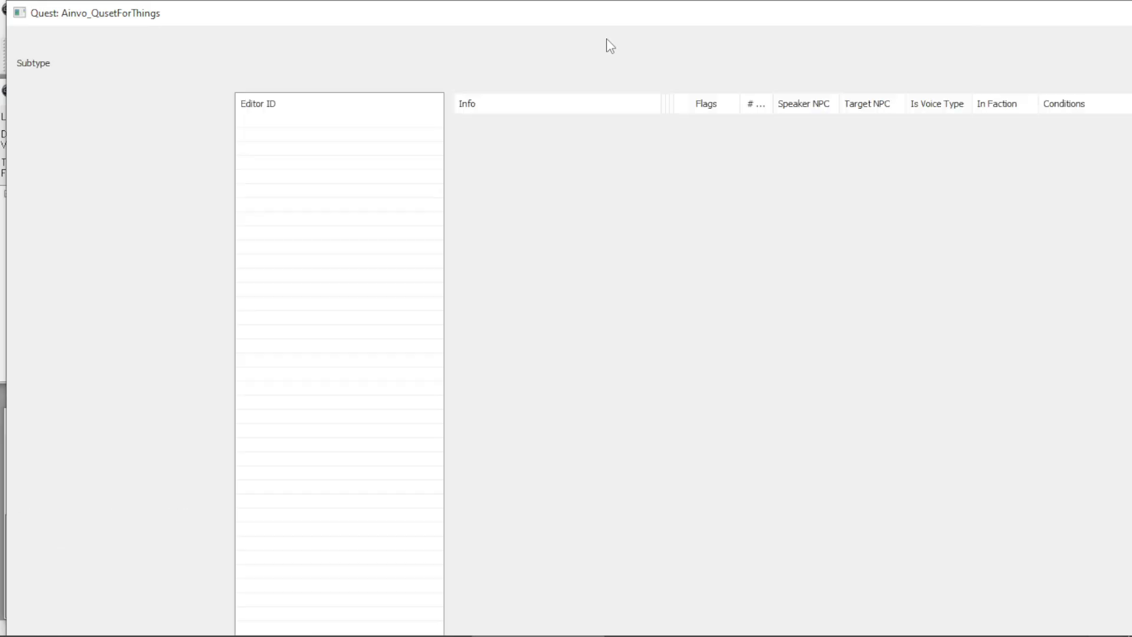
left_click(658, 39)
left_click(723, 37)
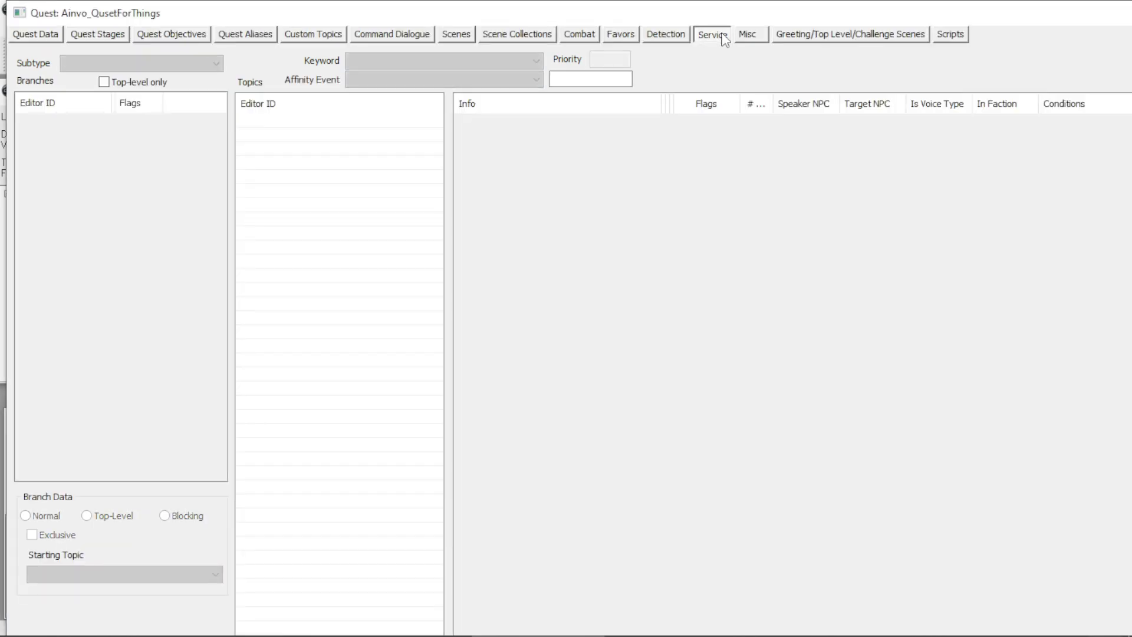
left_click(747, 39)
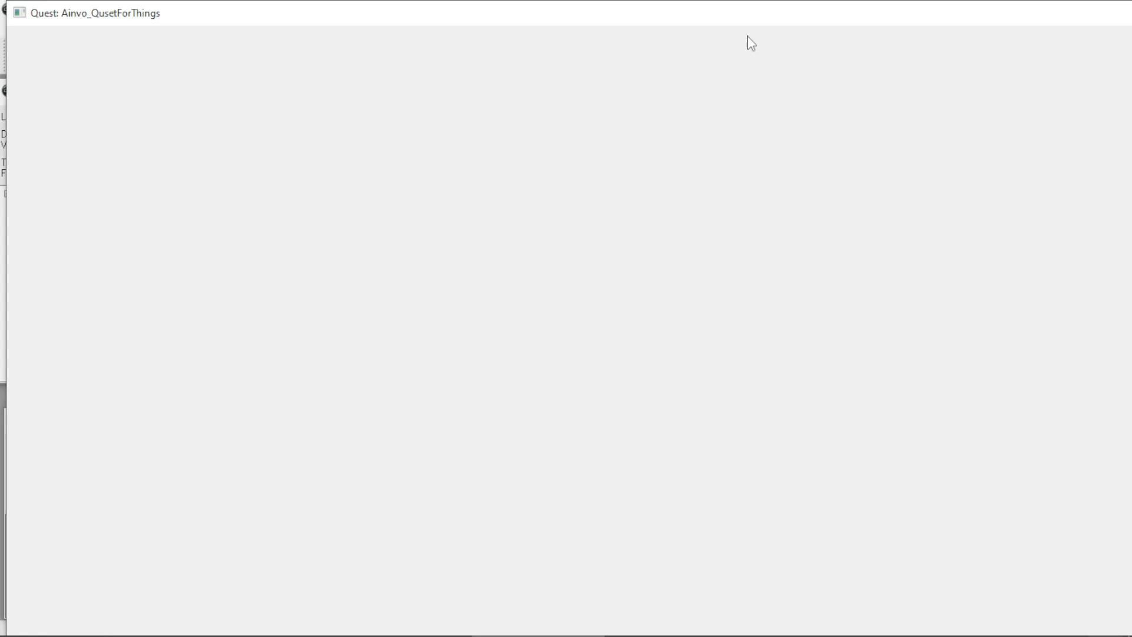
left_click(817, 37)
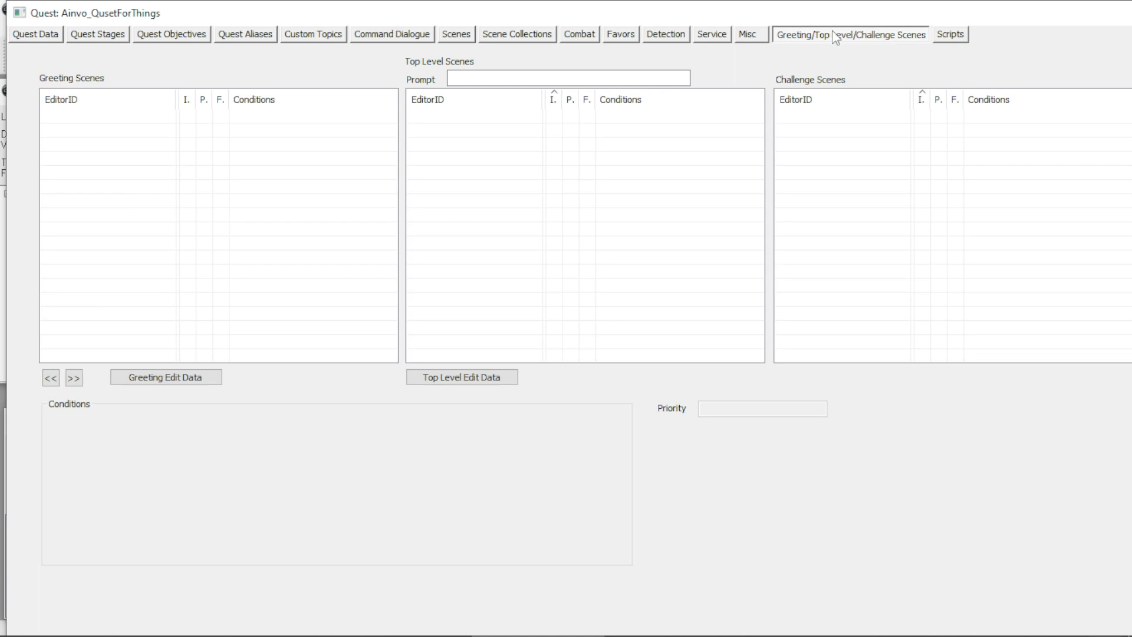
left_click(951, 36)
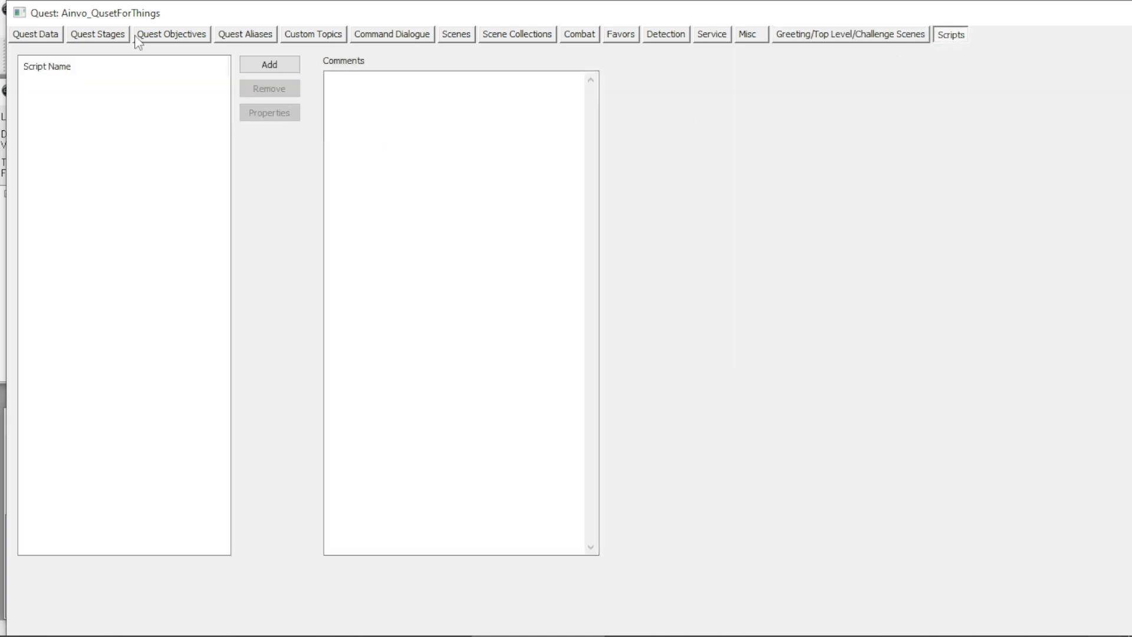
left_click(95, 35)
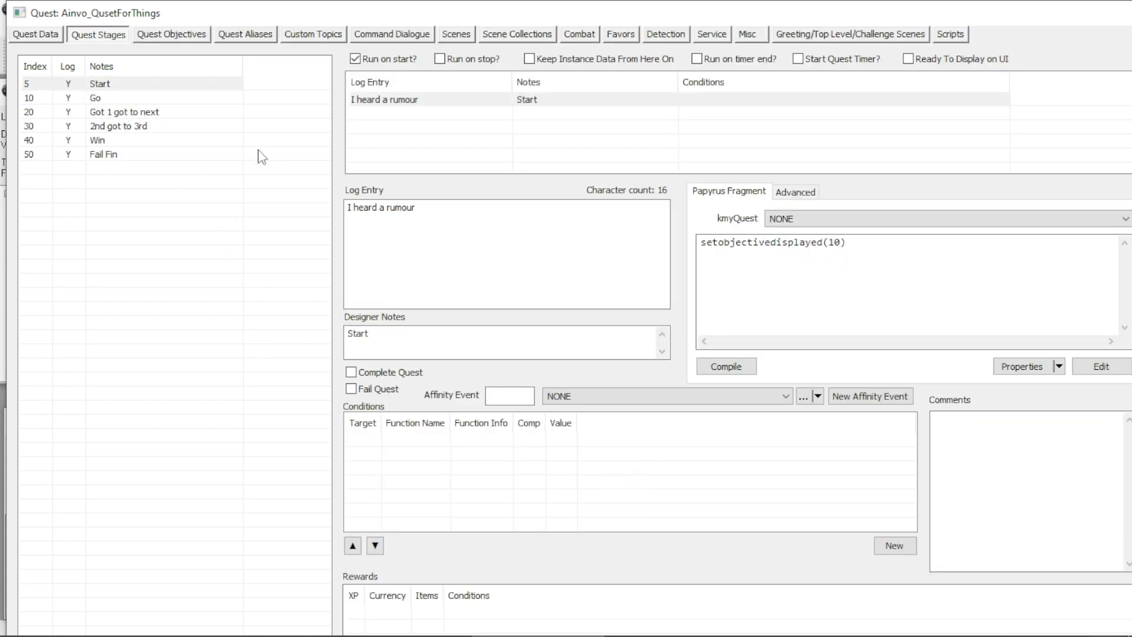
left_click(46, 36)
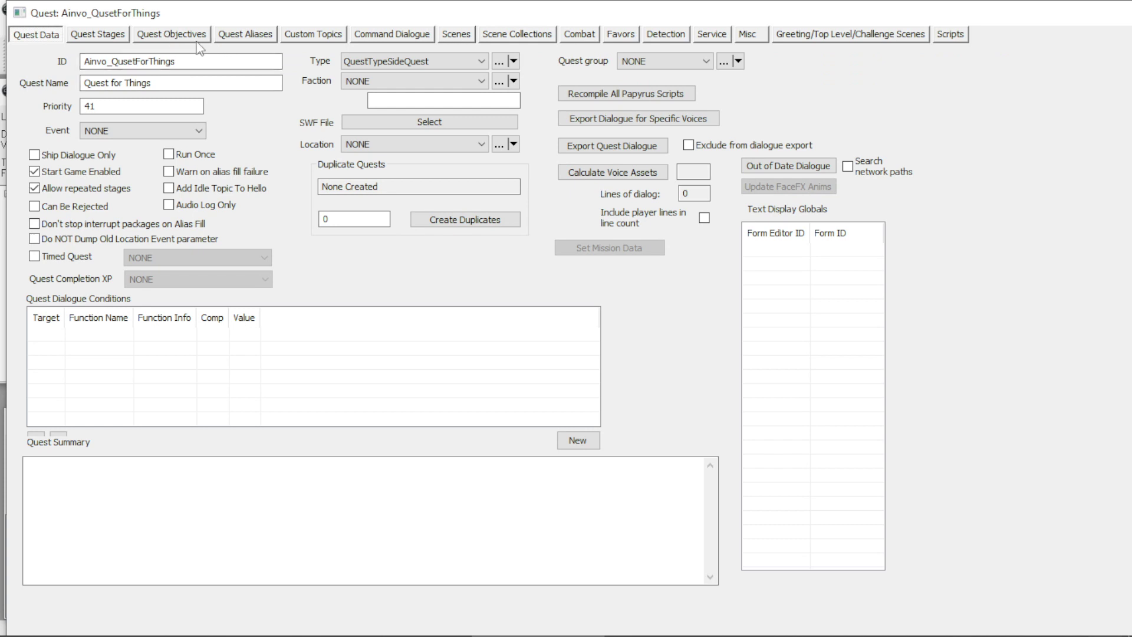
left_click(234, 40)
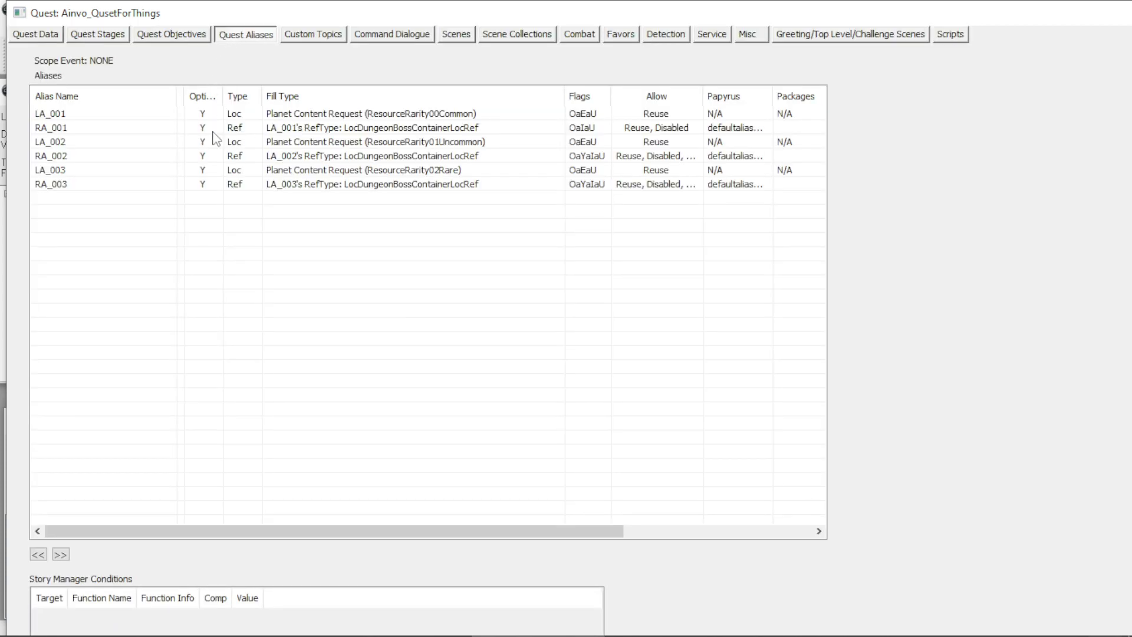
double_click(64, 127)
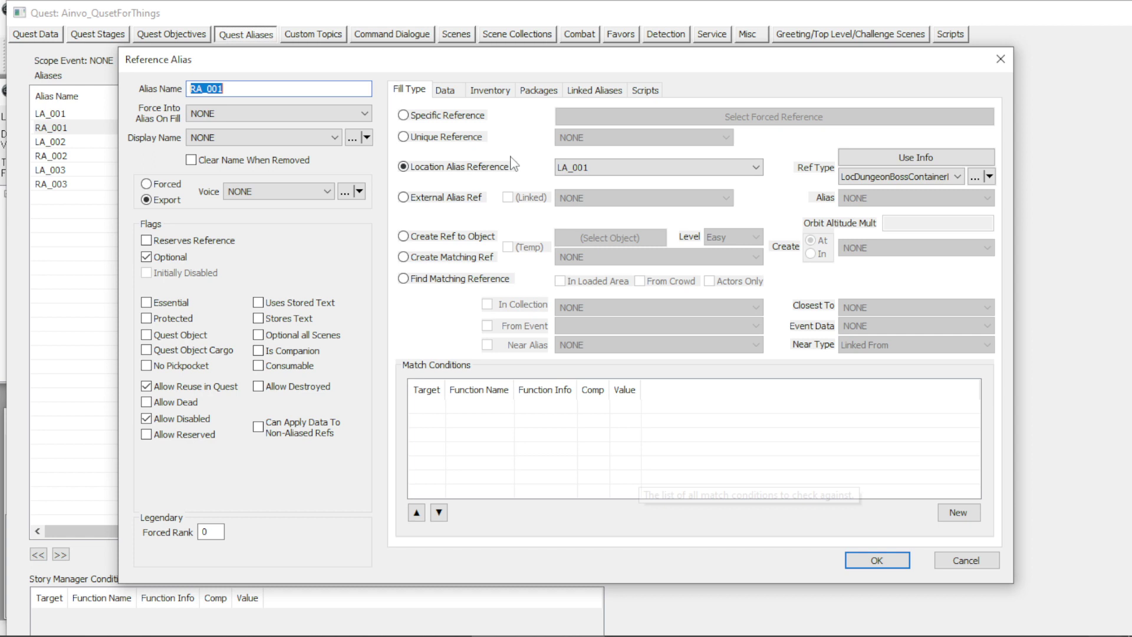
left_click(500, 91)
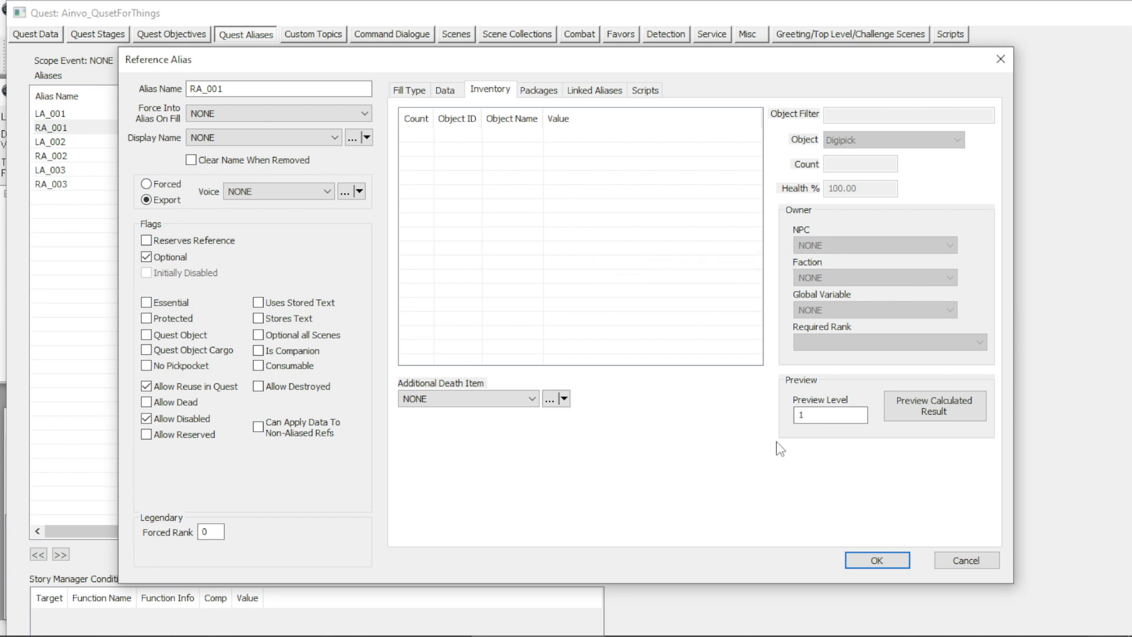
Step: Select stage 40 (Win) and widen its Rewards columns to show 4000.00 currency and LL_Weapon_Shotty_Upgraded
left_click(971, 565)
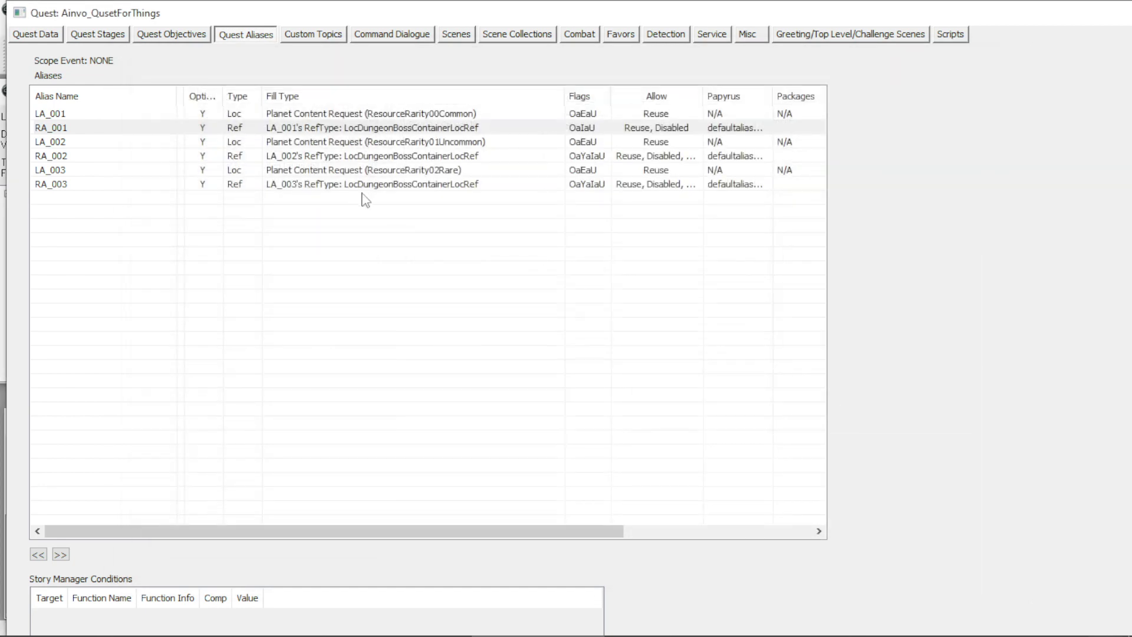
left_click(120, 36)
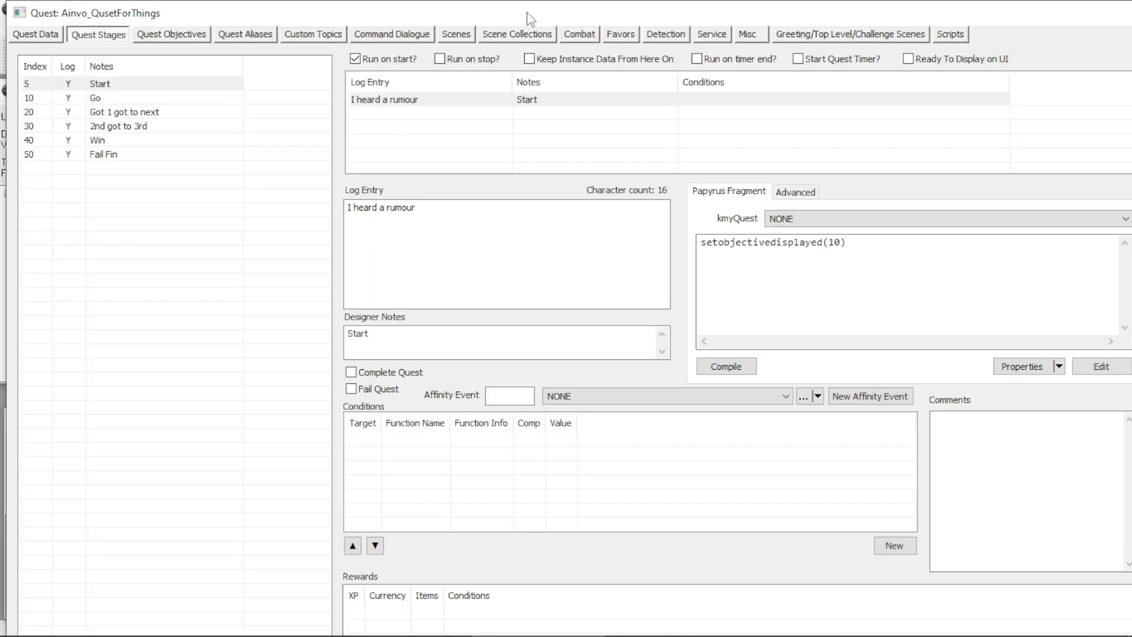
left_click_drag(528, 15, 553, 0)
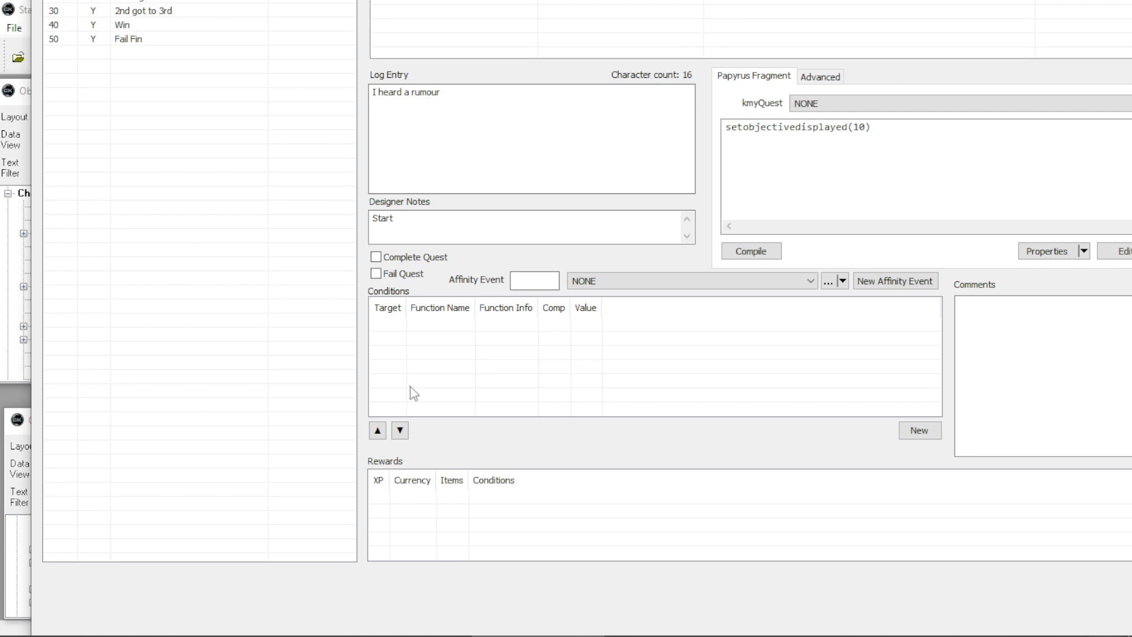
left_click(133, 27)
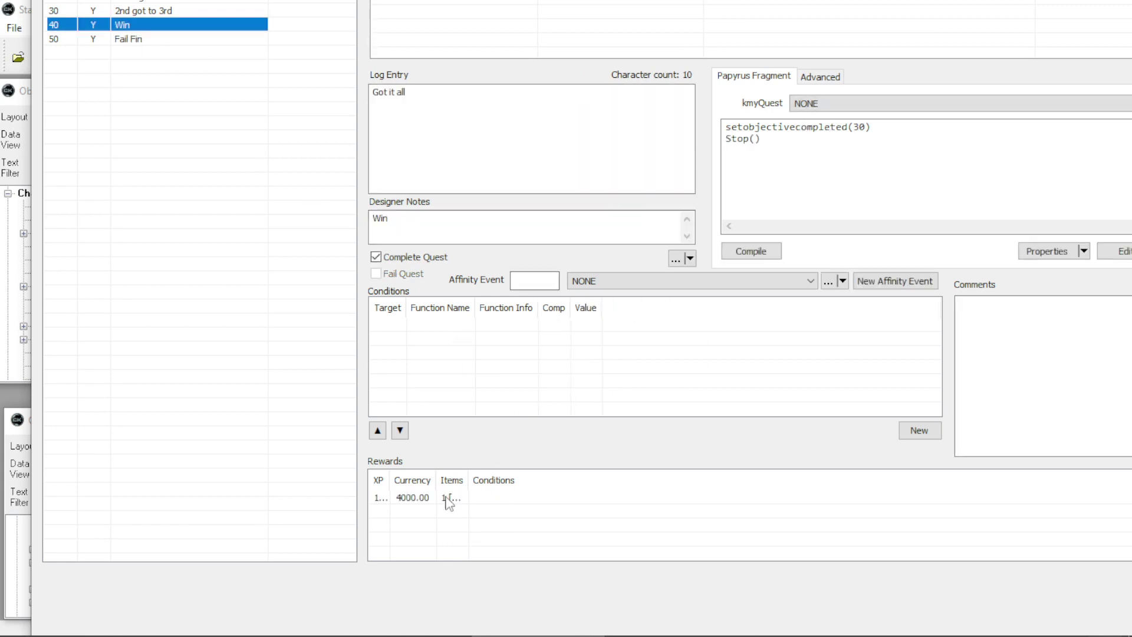
left_click_drag(441, 484, 629, 478)
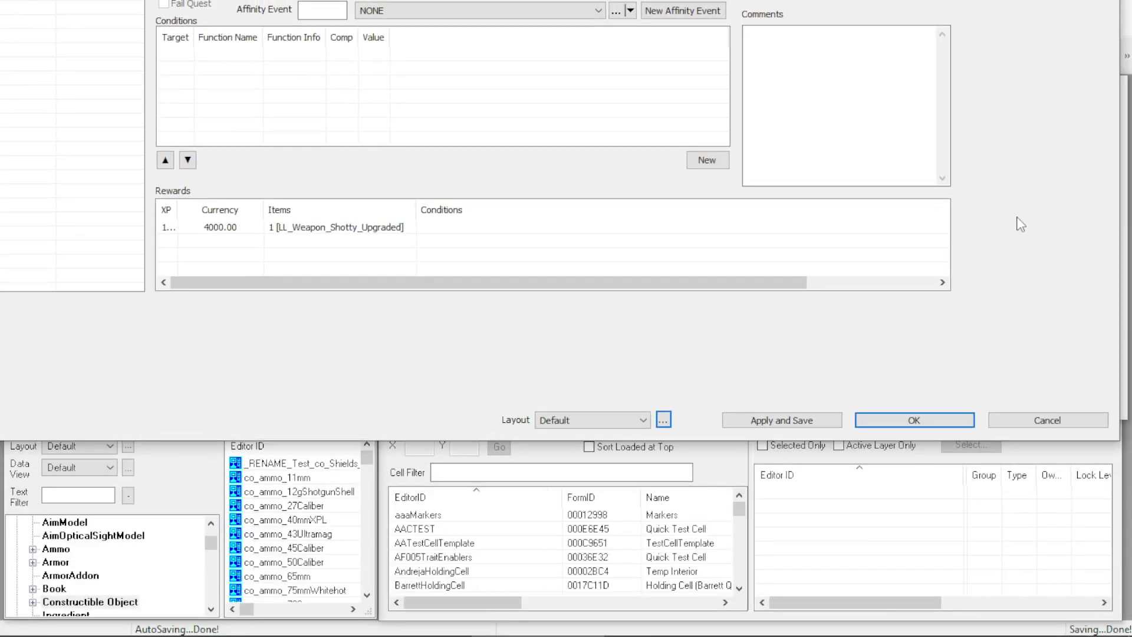
Step: Close the quest editor
left_click(1029, 420)
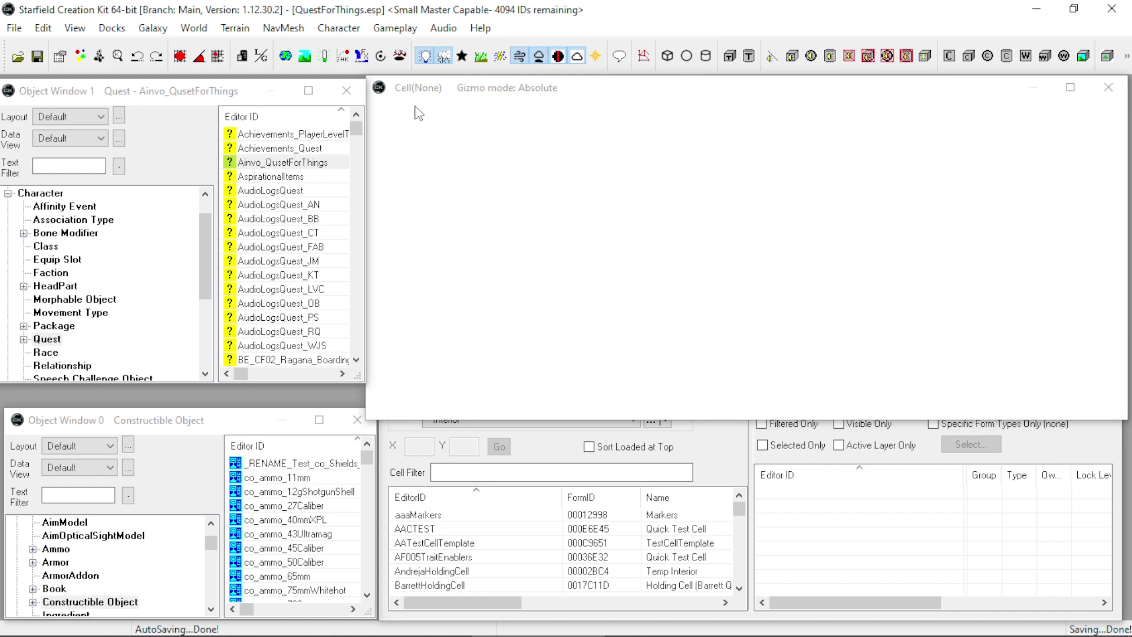
left_click(19, 29)
left_click(19, 29)
Step: Start a Windows archive, browse to scripts/fragments/quests, then close both dialogs without packing
left_click(14, 29)
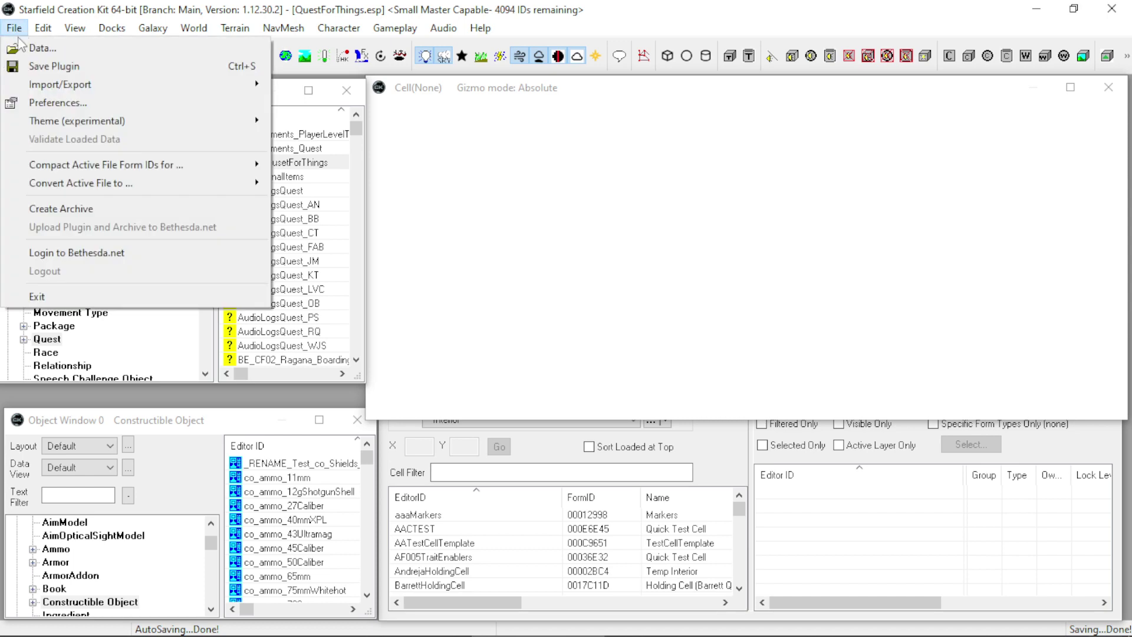
left_click(65, 210)
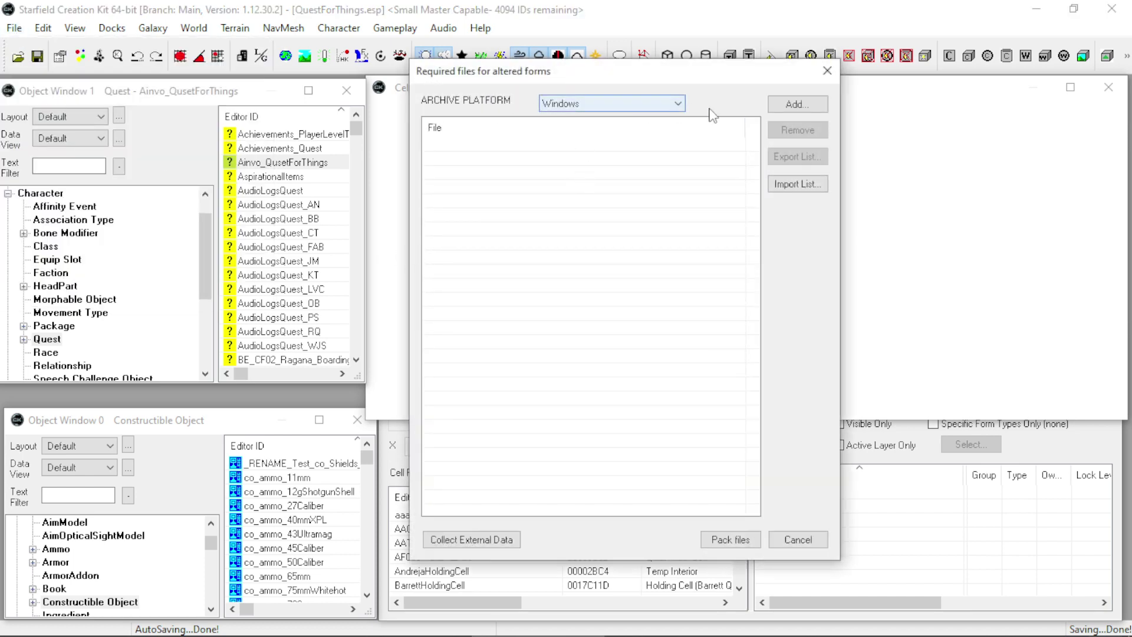
left_click(797, 105)
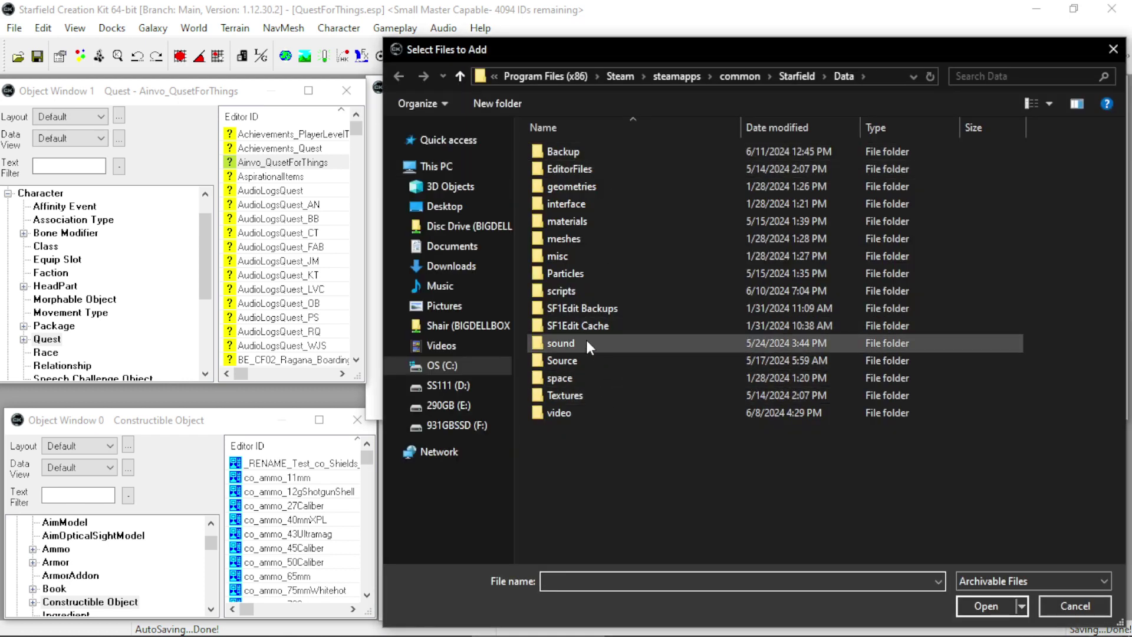
double_click(589, 289)
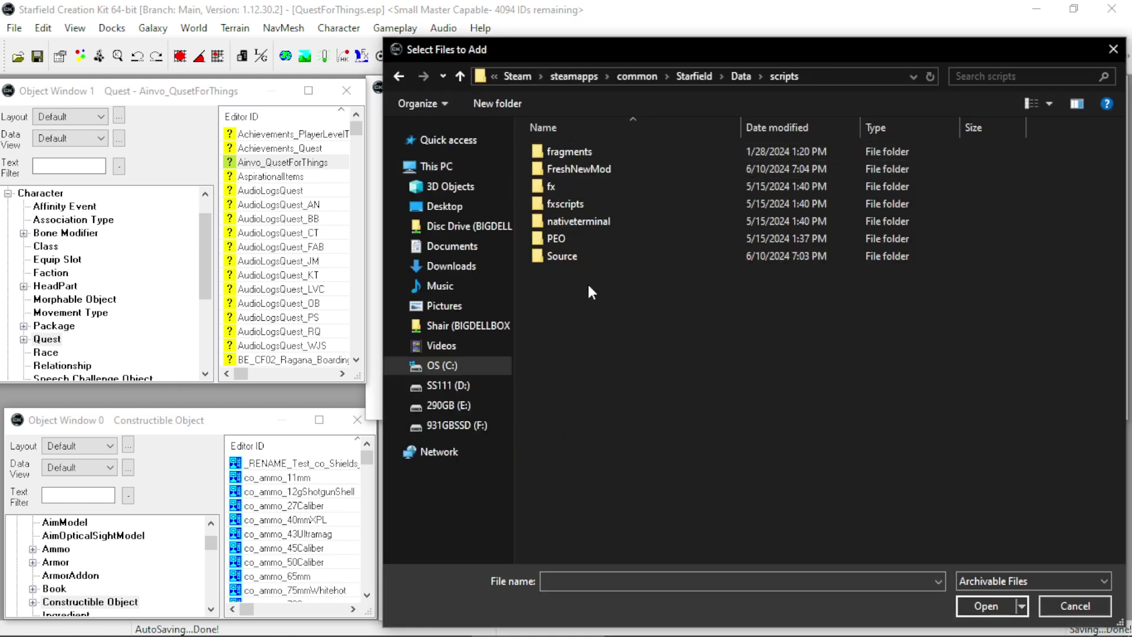
double_click(577, 150)
double_click(575, 182)
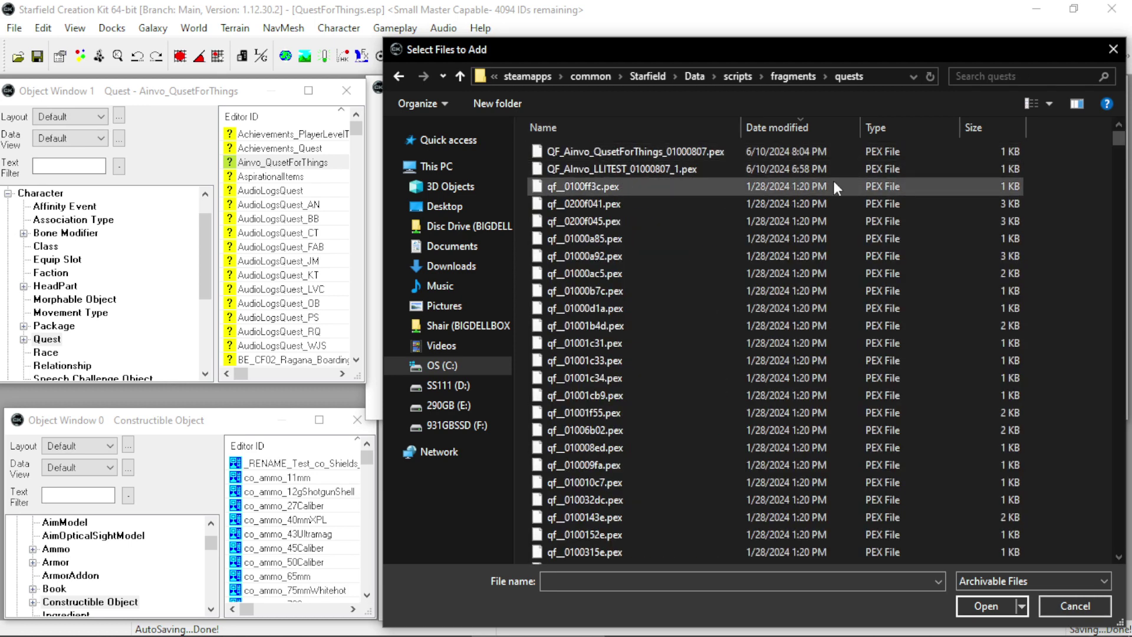
left_click_drag(967, 55, 843, 62)
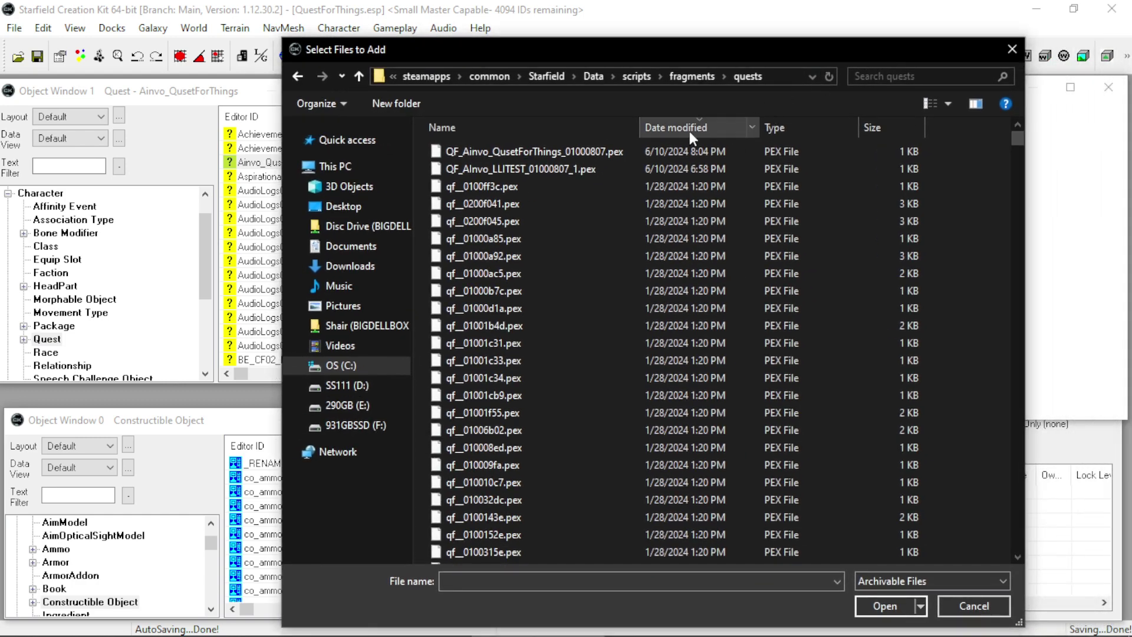
left_click(1020, 51)
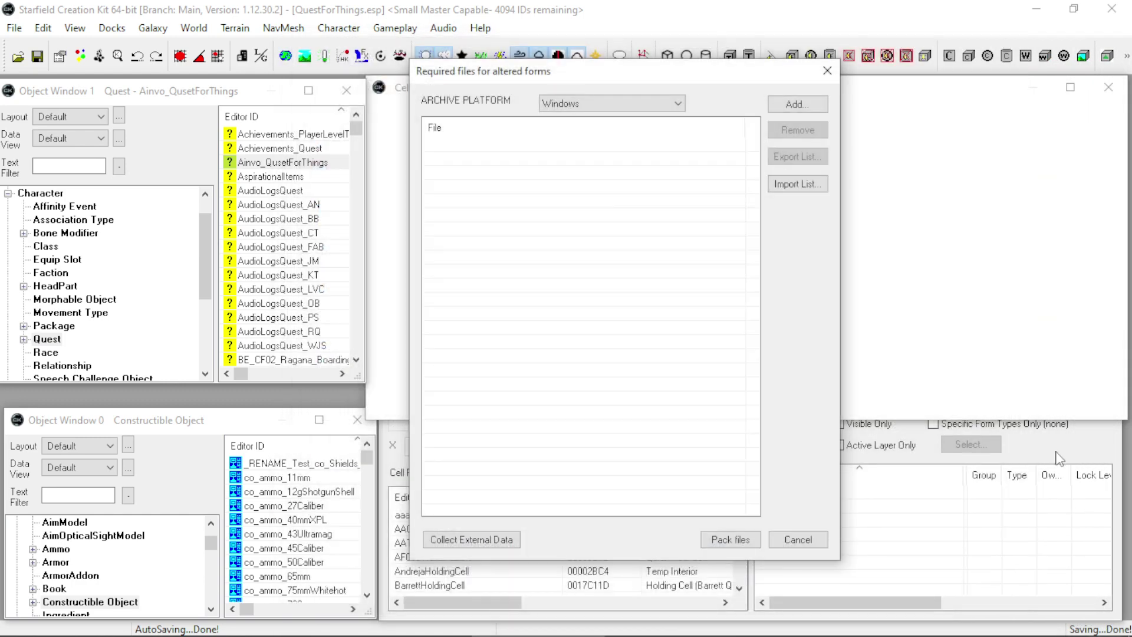
left_click(827, 71)
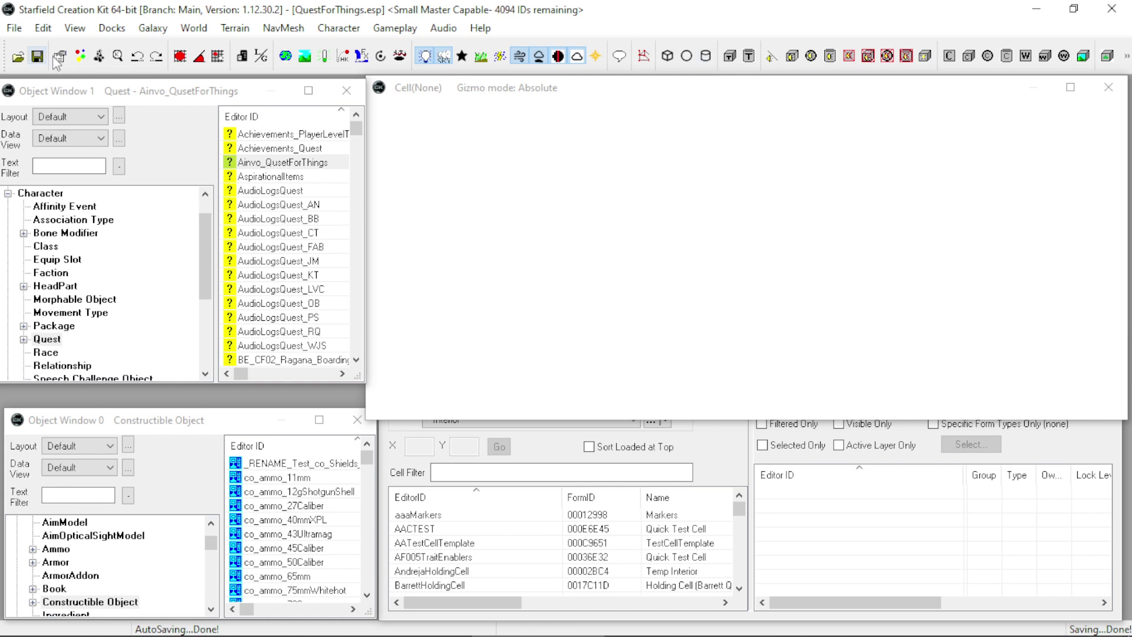
left_click(14, 28)
mouse_move(110, 183)
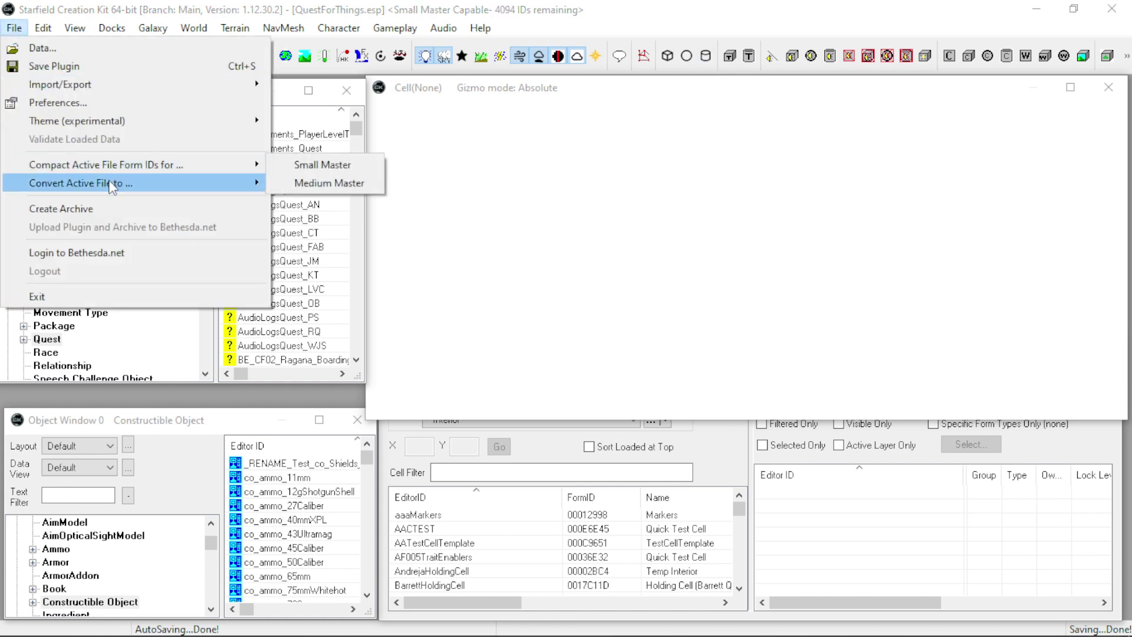
left_click(177, 213)
left_click(613, 103)
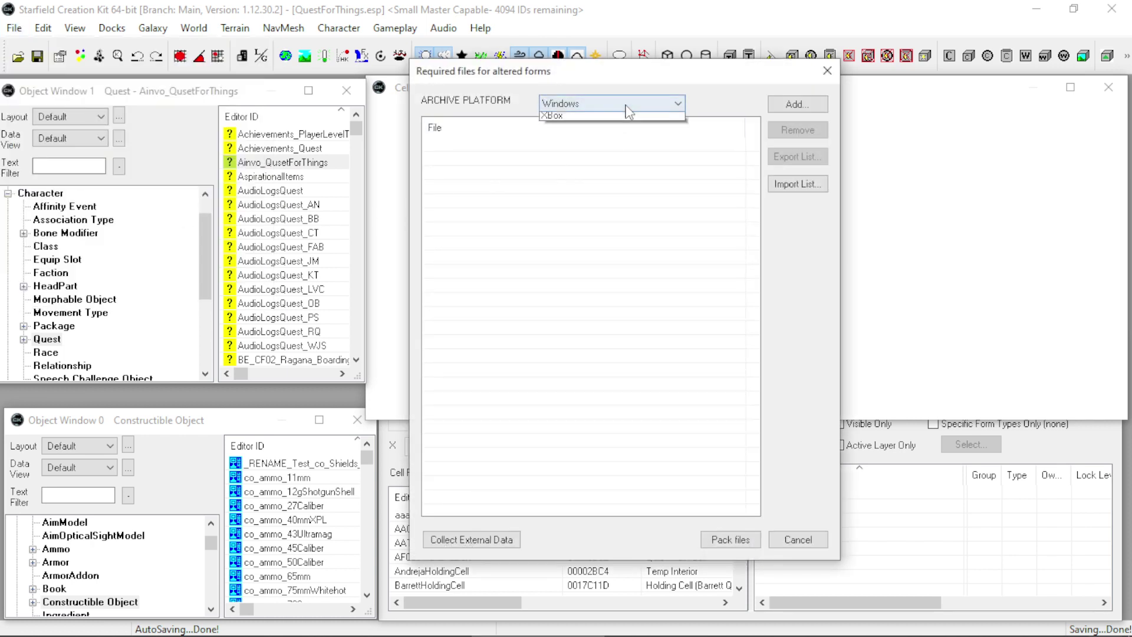
left_click(625, 129)
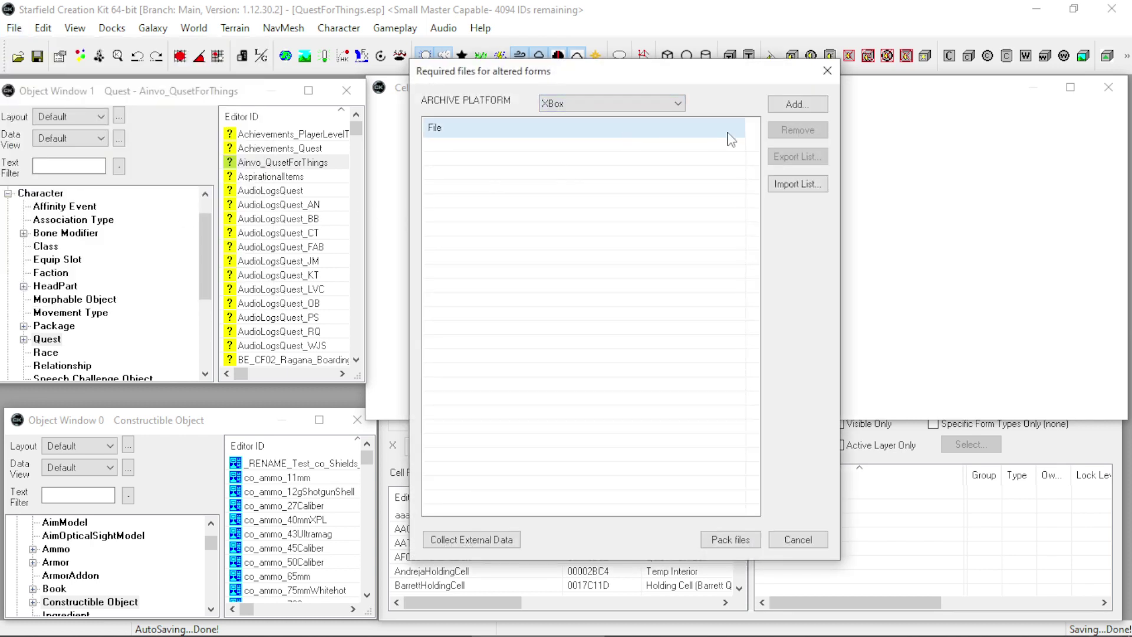
left_click(798, 104)
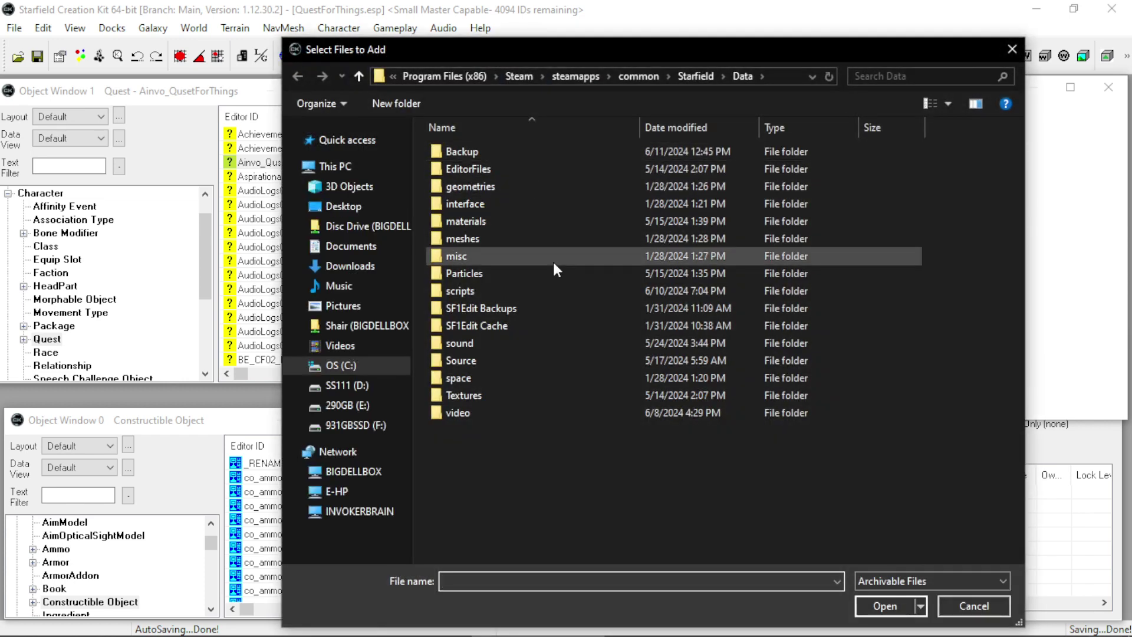
double_click(487, 290)
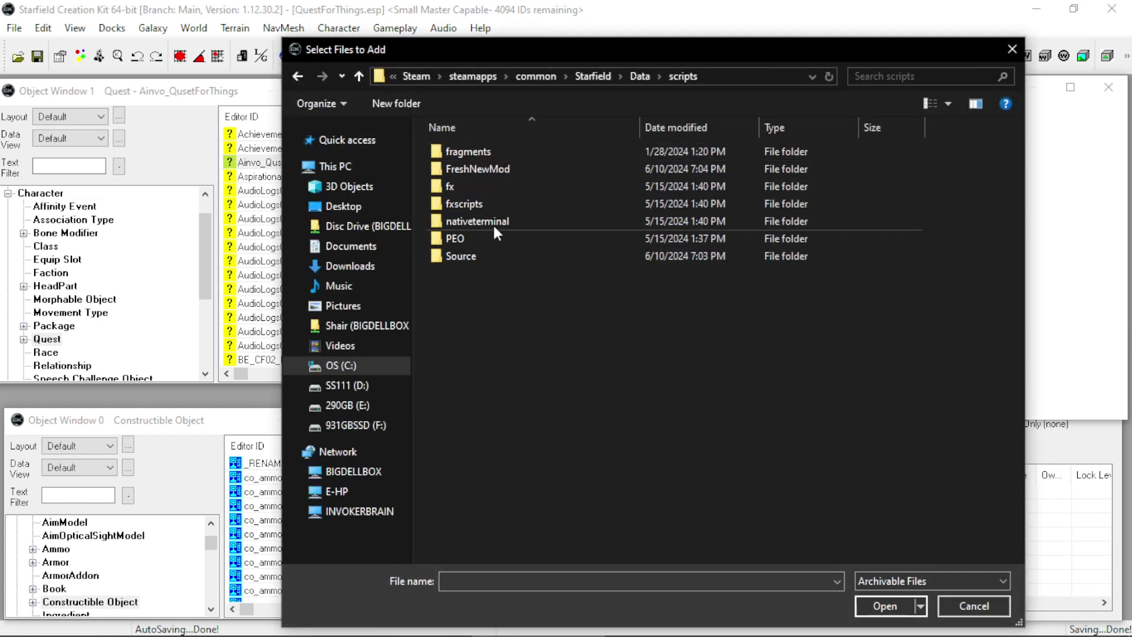
double_click(503, 151)
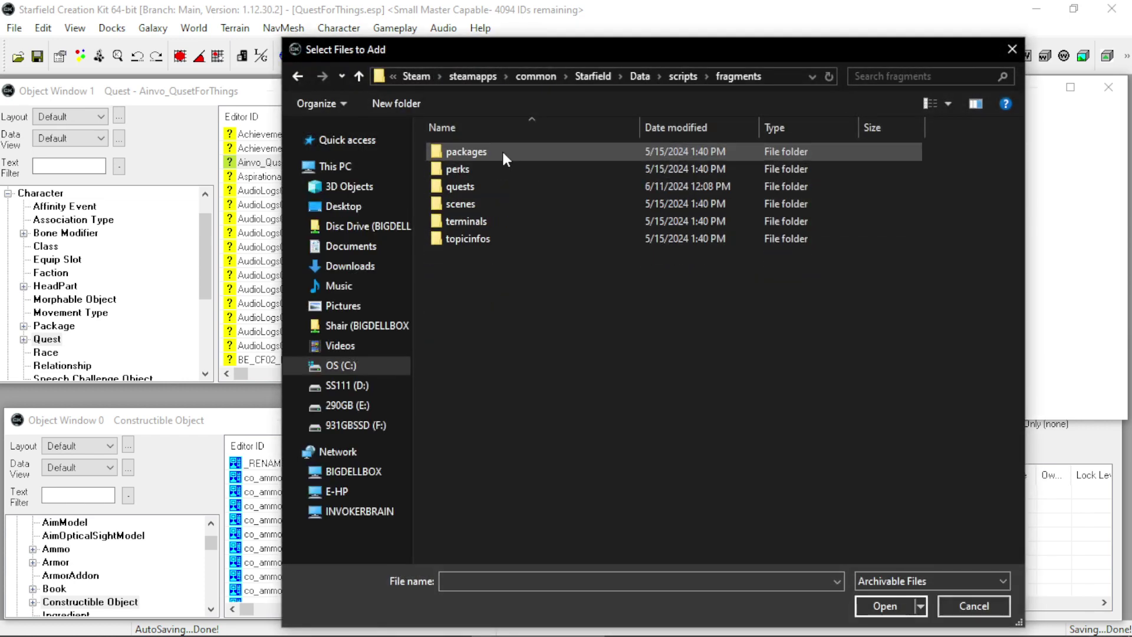
double_click(506, 184)
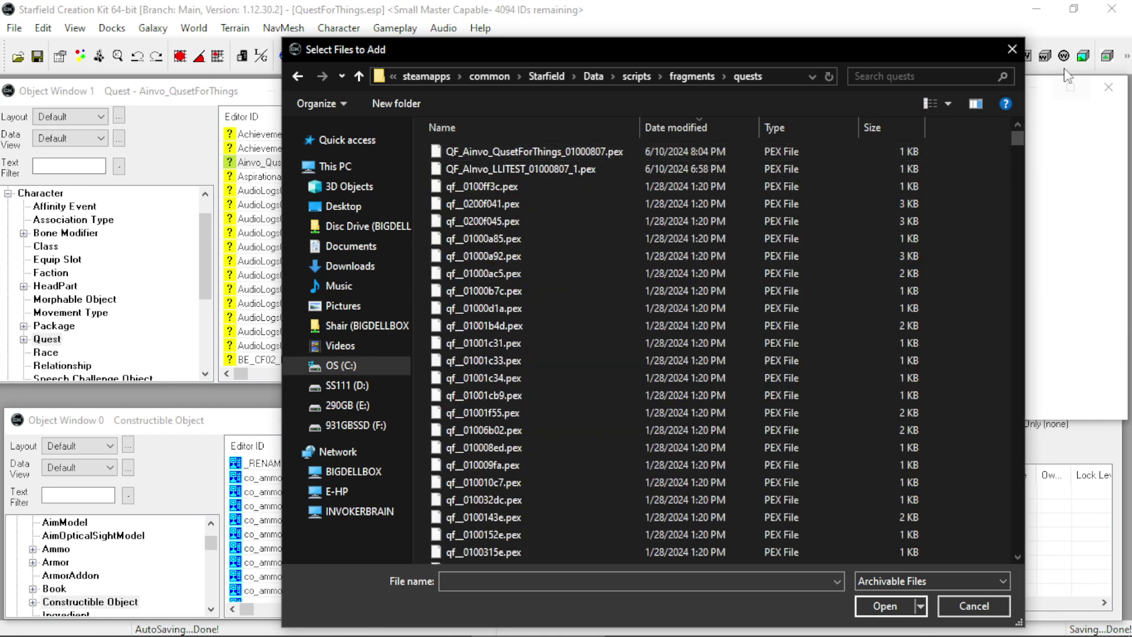
left_click(1012, 49)
left_click(824, 70)
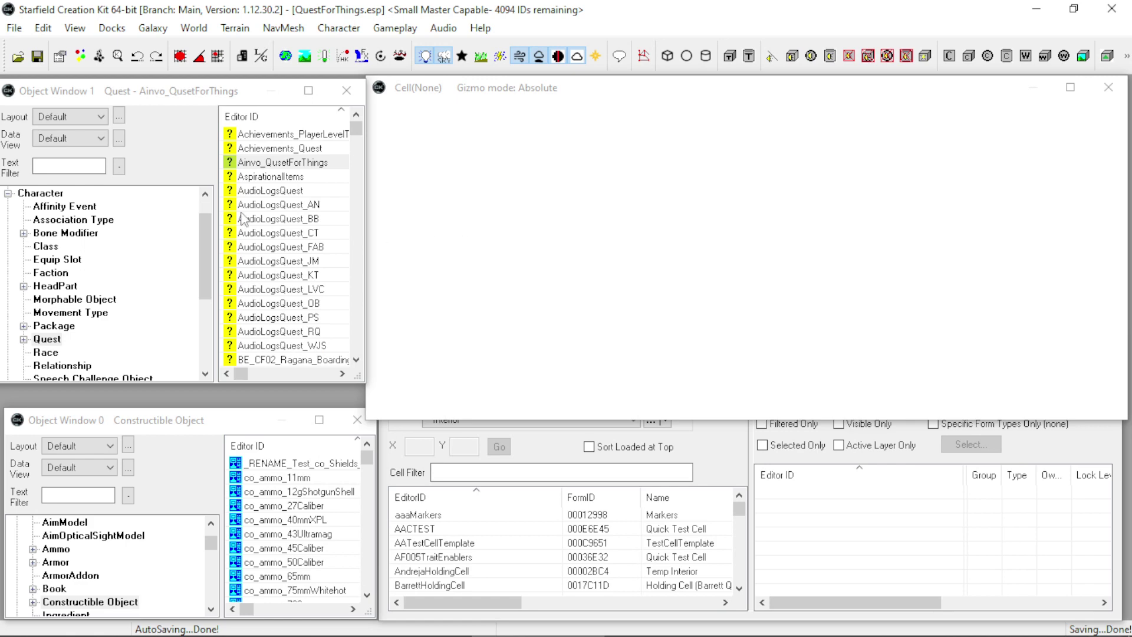
left_click(13, 29)
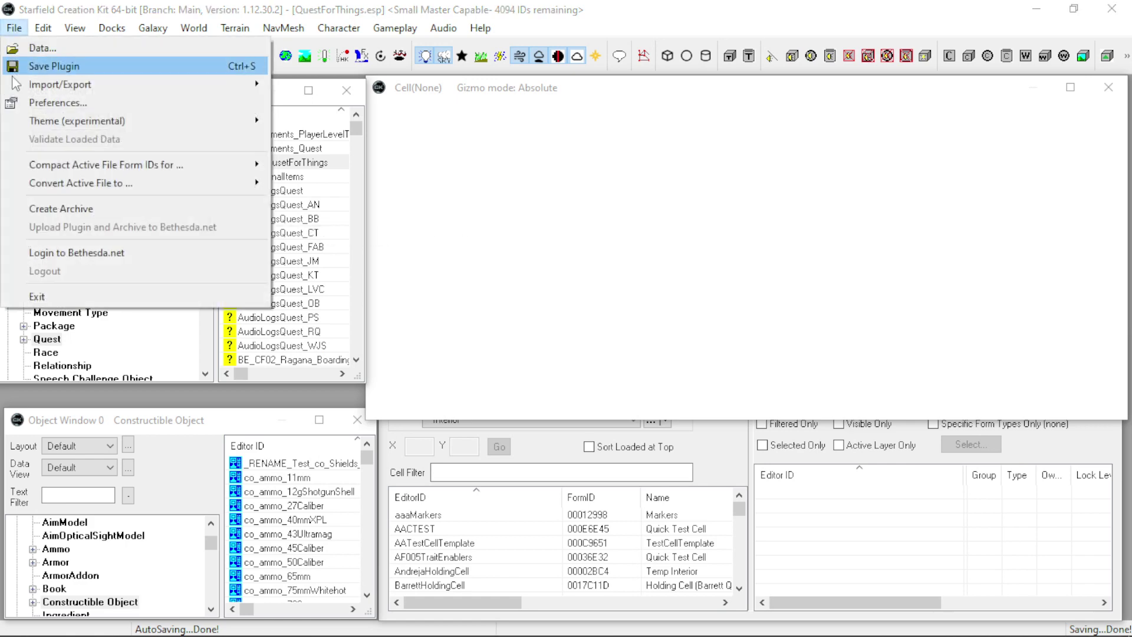
mouse_move(77, 165)
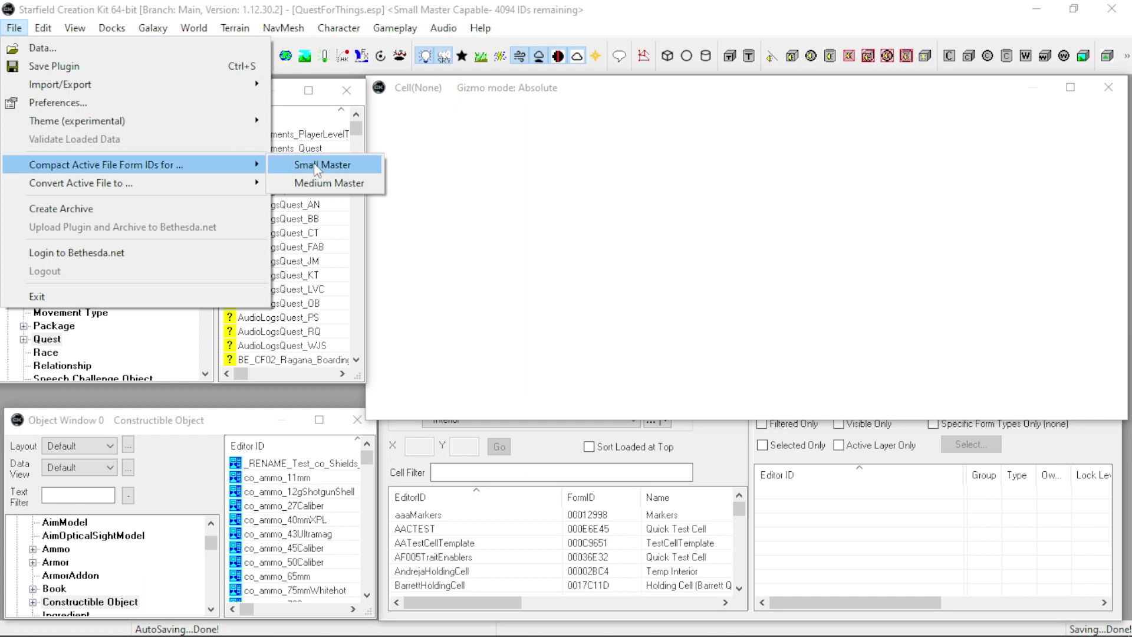
mouse_move(225, 186)
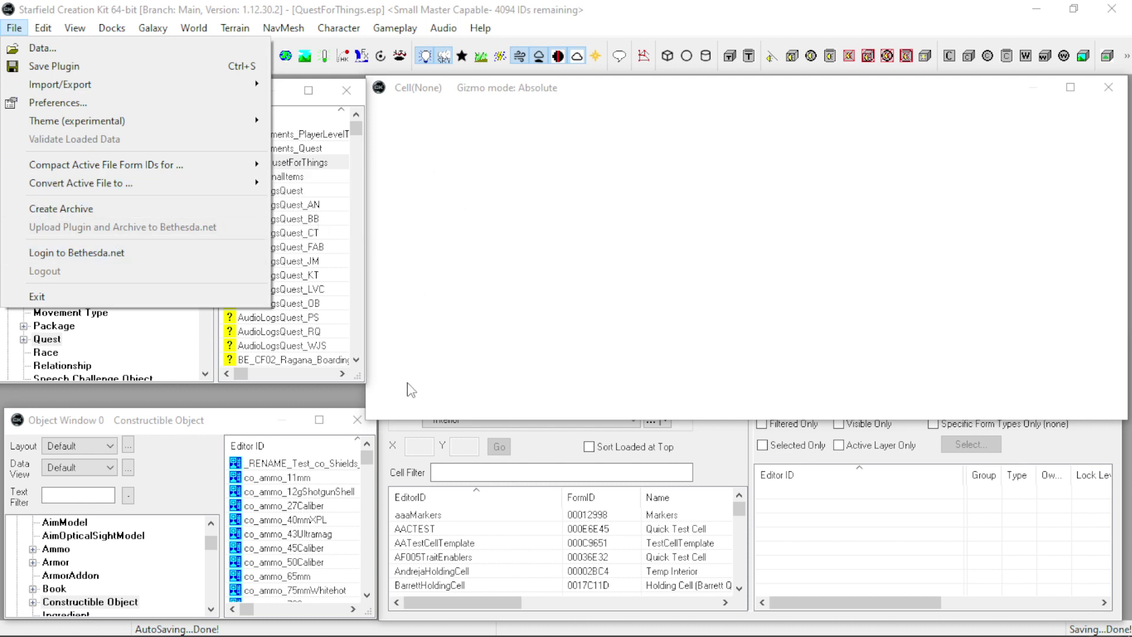
left_click(434, 194)
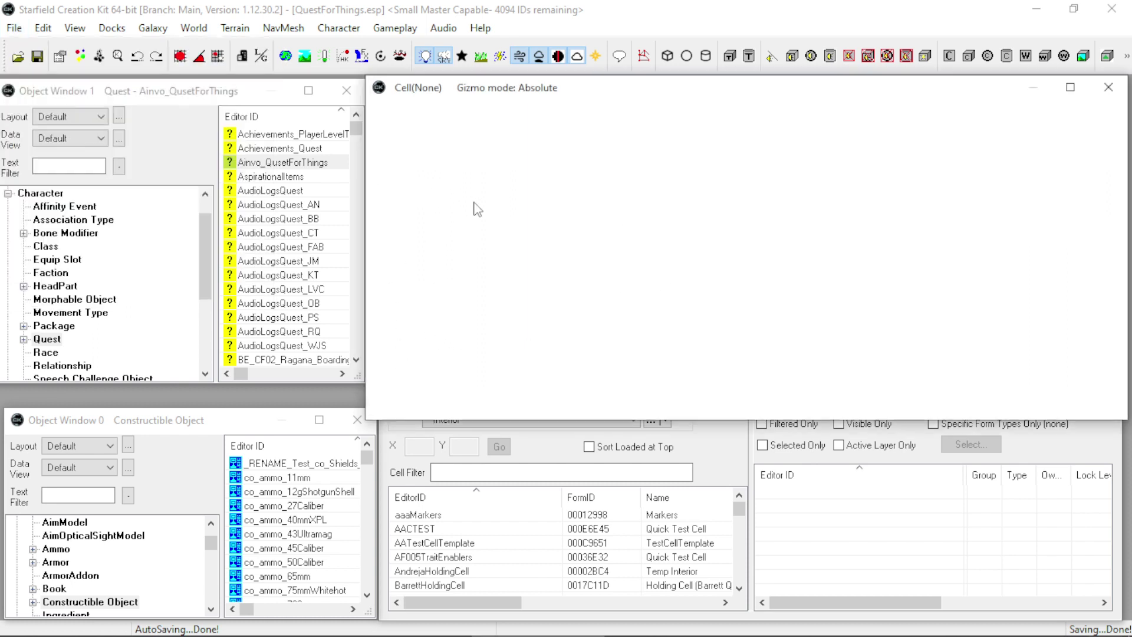